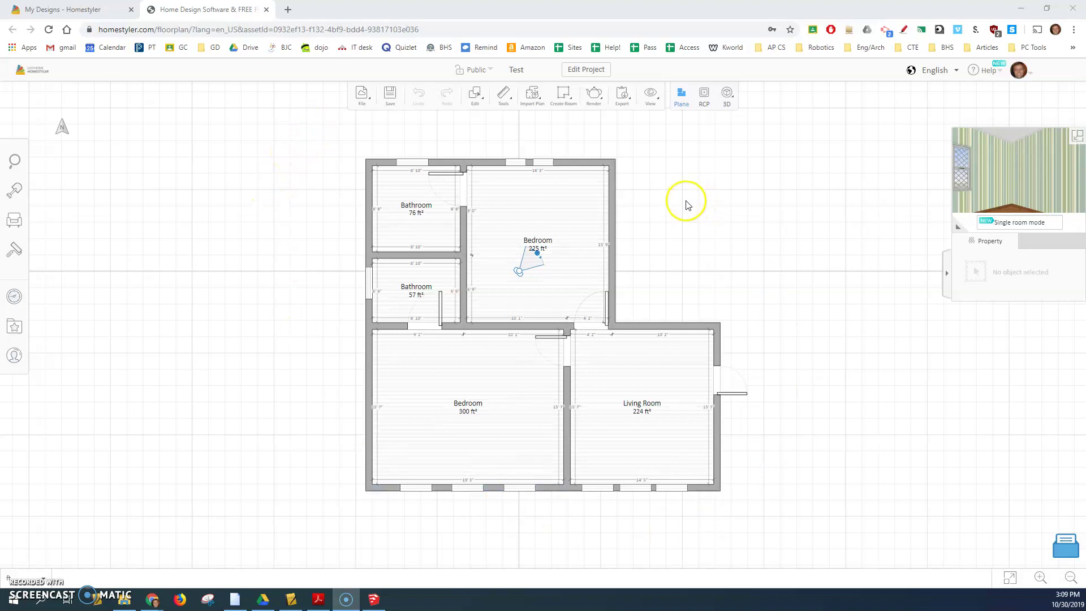
# Step: Export the 'Test' floor plan as an AutoCAD 2013 DWG drawing in Imperial units
pyautogui.click(624, 98)
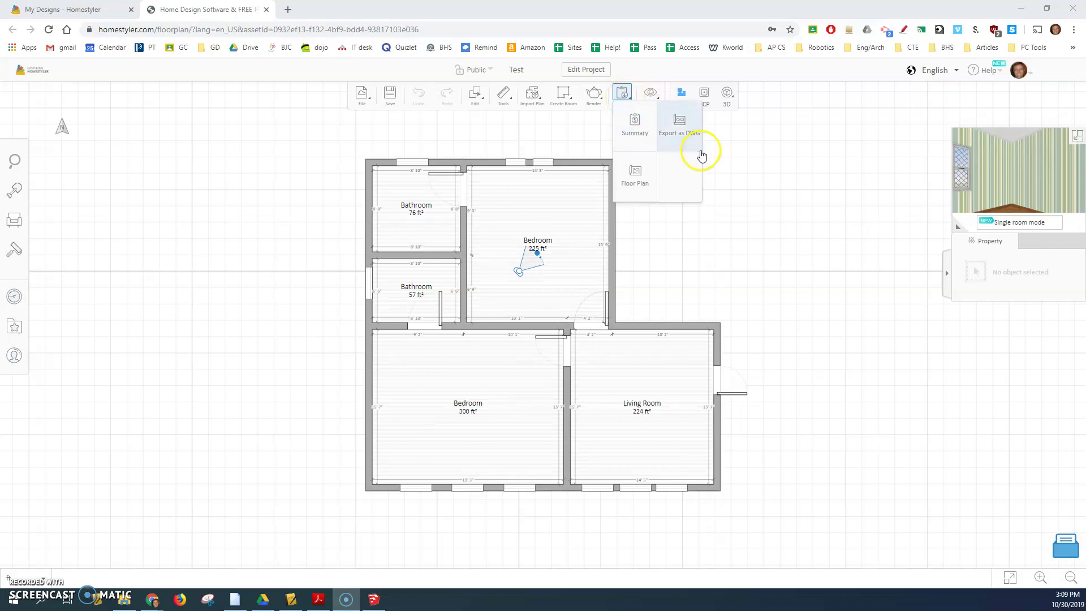
pyautogui.click(677, 134)
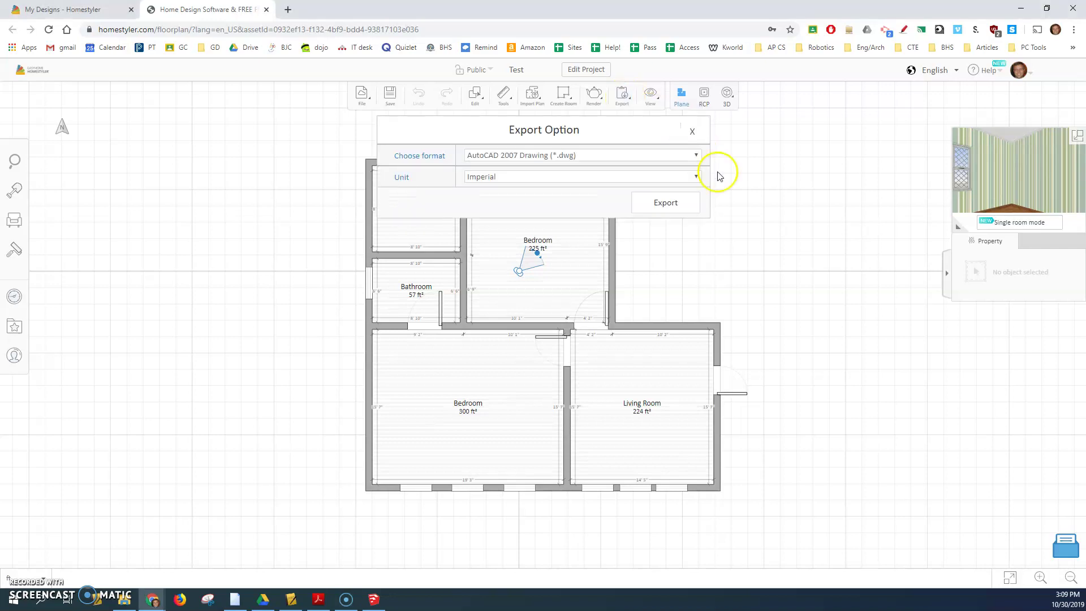
pyautogui.click(594, 158)
pyautogui.click(572, 190)
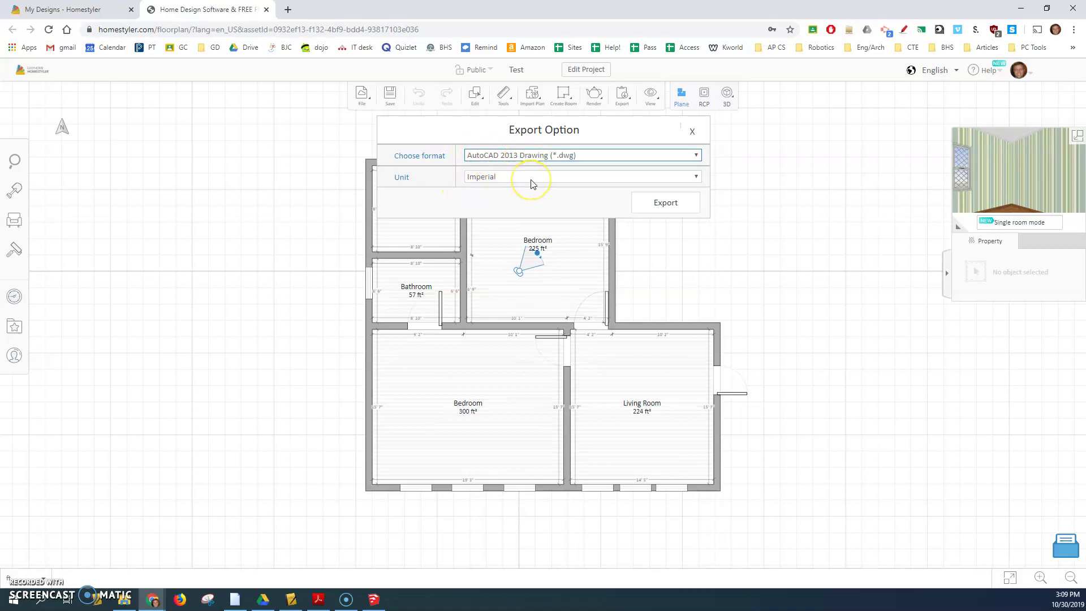
pyautogui.click(659, 206)
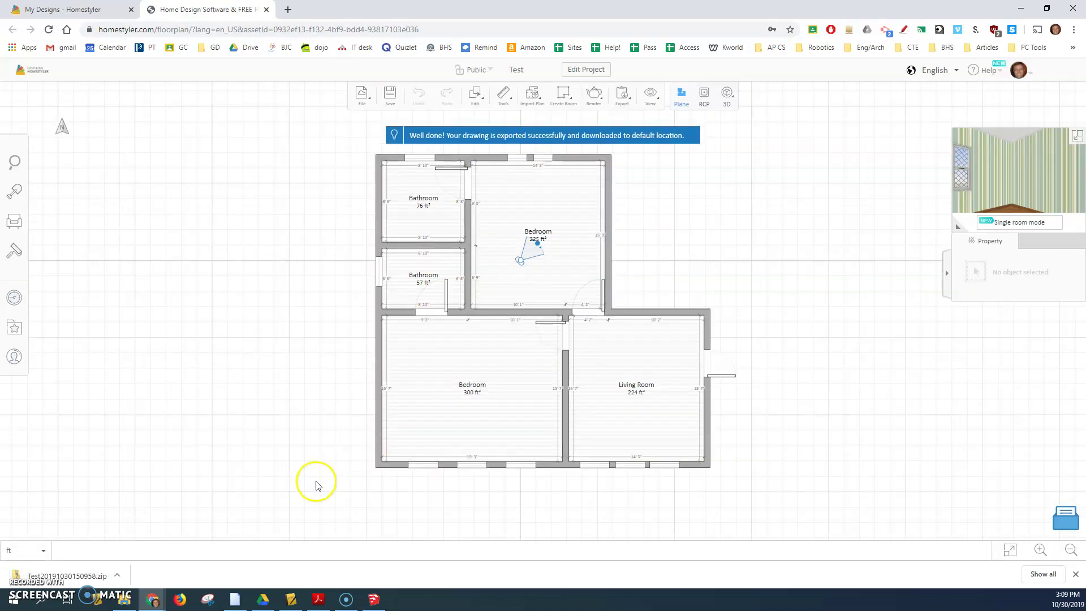
pyautogui.click(119, 577)
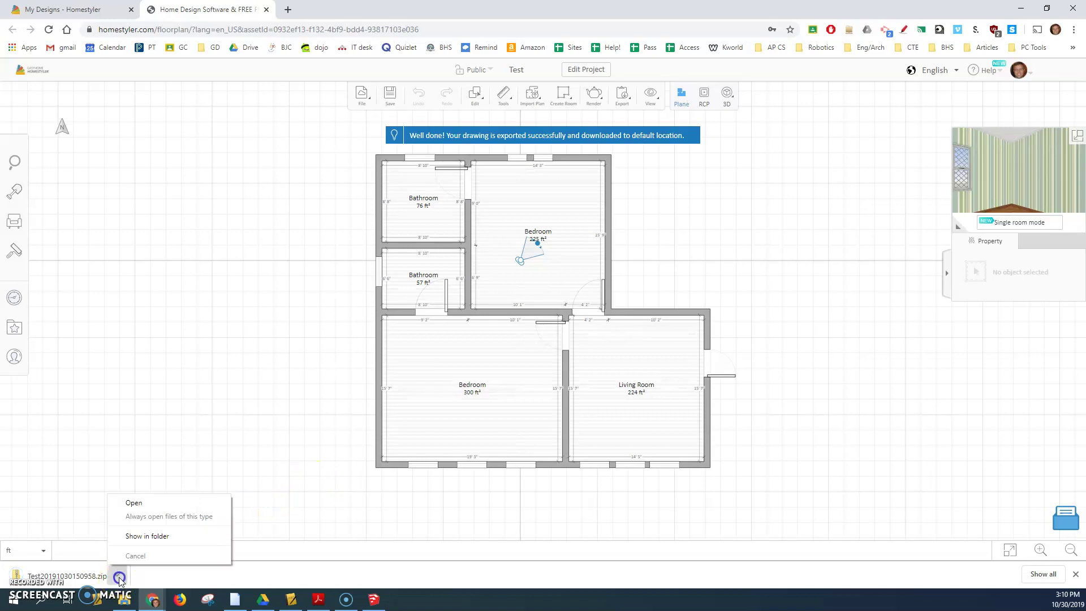
pyautogui.click(167, 536)
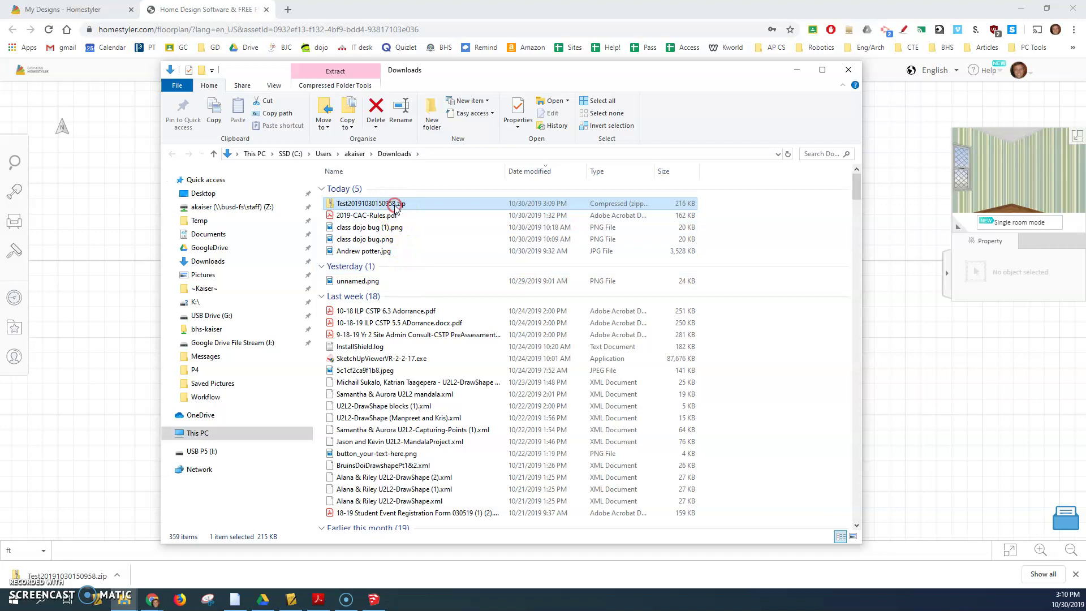
pyautogui.rightClick(395, 207)
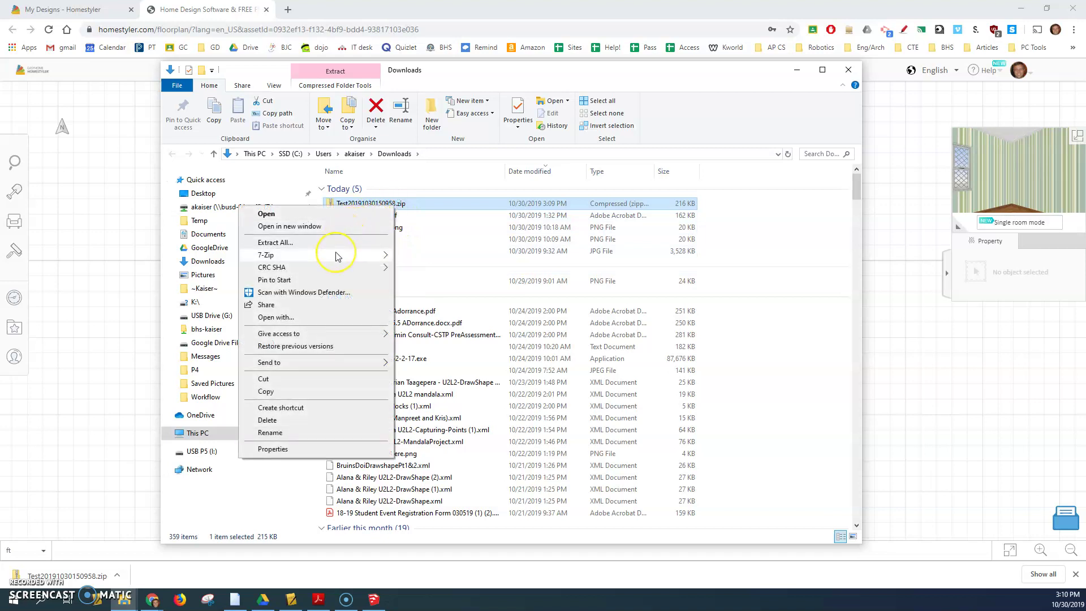
pyautogui.moveTo(338, 256)
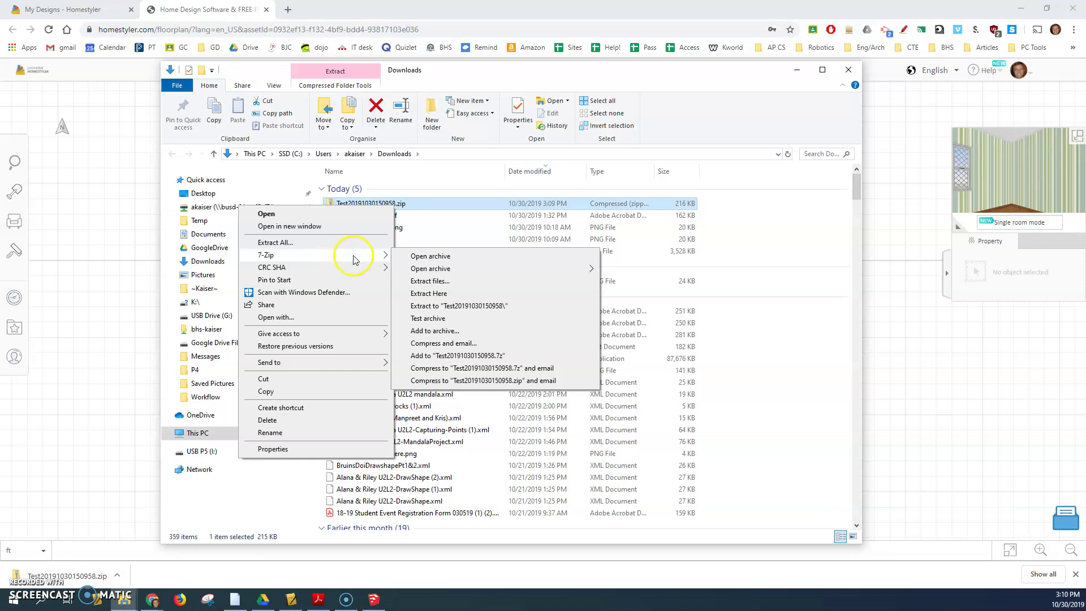
pyautogui.click(446, 306)
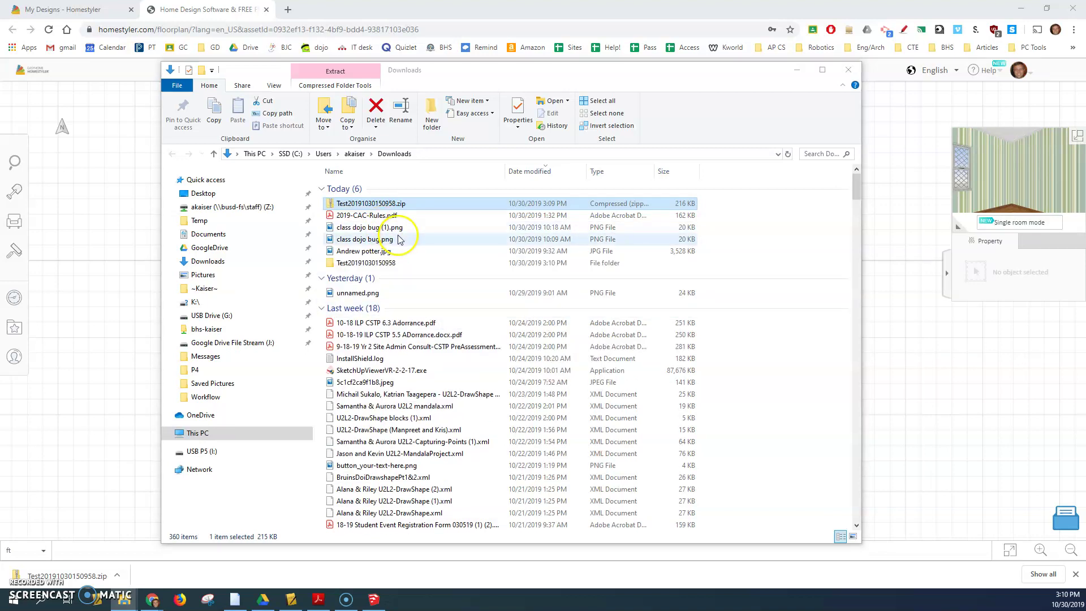
pyautogui.doubleClick(378, 264)
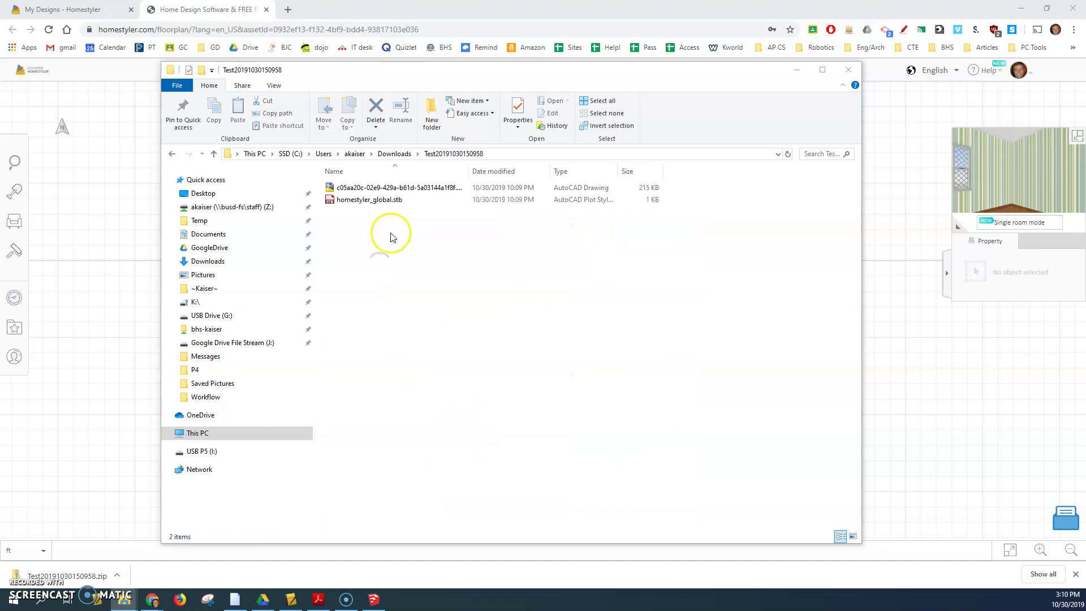
pyautogui.click(390, 201)
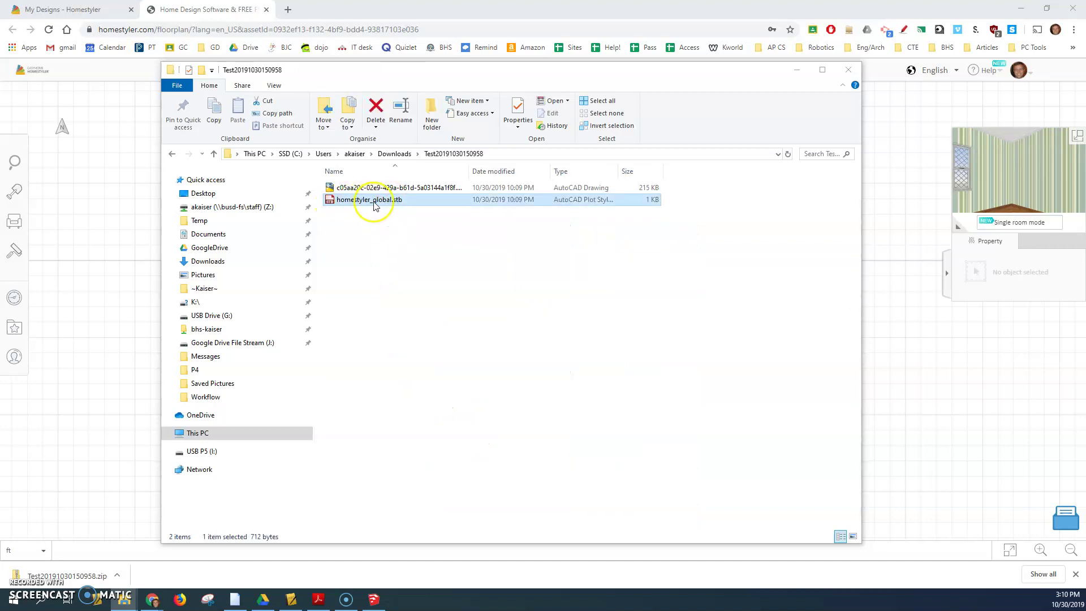
pyautogui.click(405, 187)
pyautogui.click(583, 192)
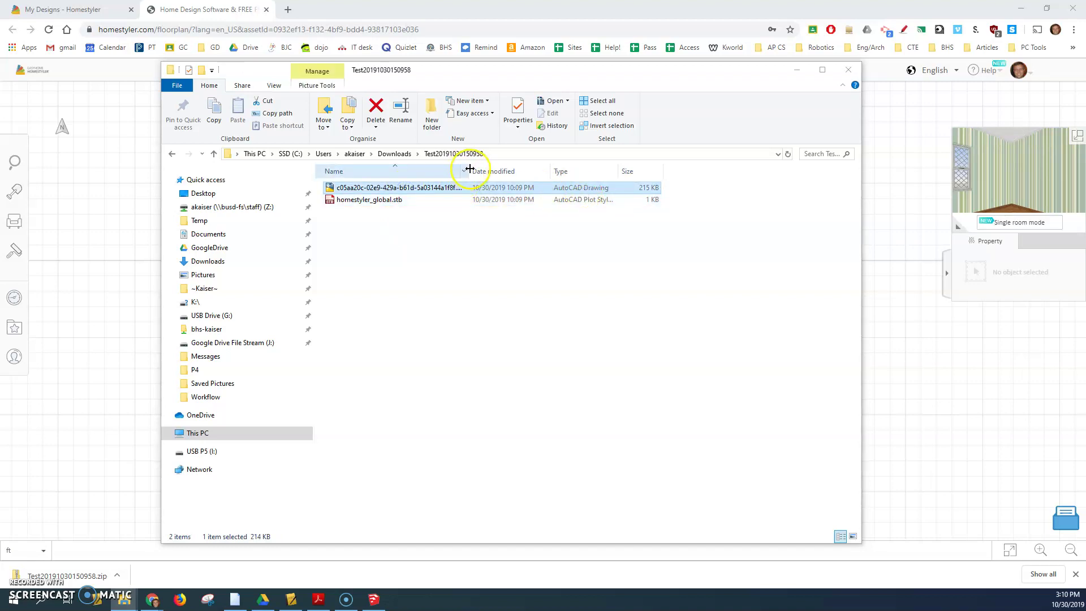
pyautogui.moveTo(470, 168); pyautogui.dragTo(506, 170)
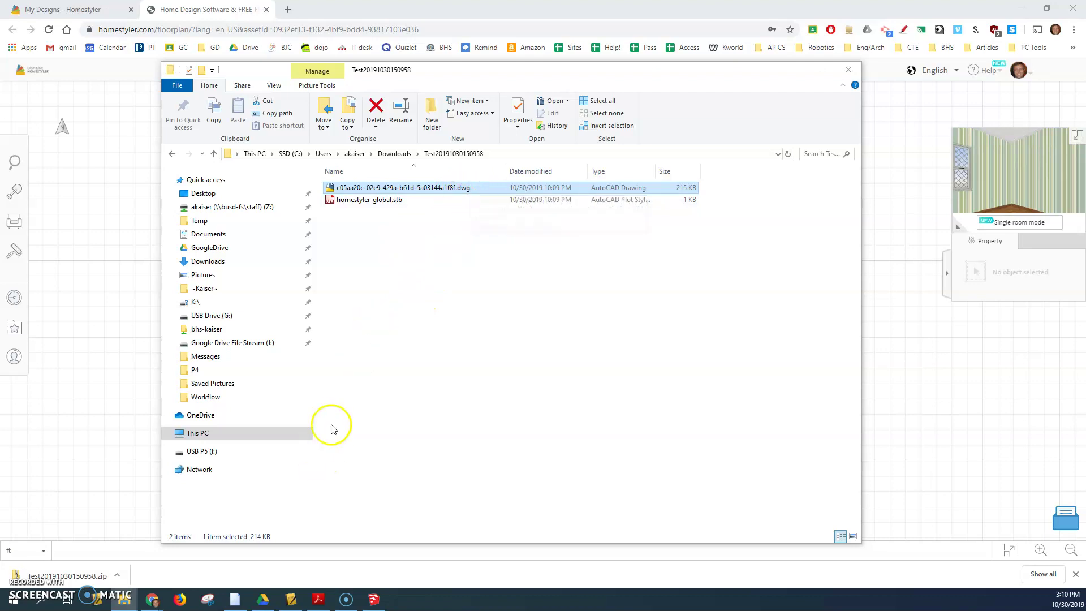
pyautogui.moveTo(373, 604)
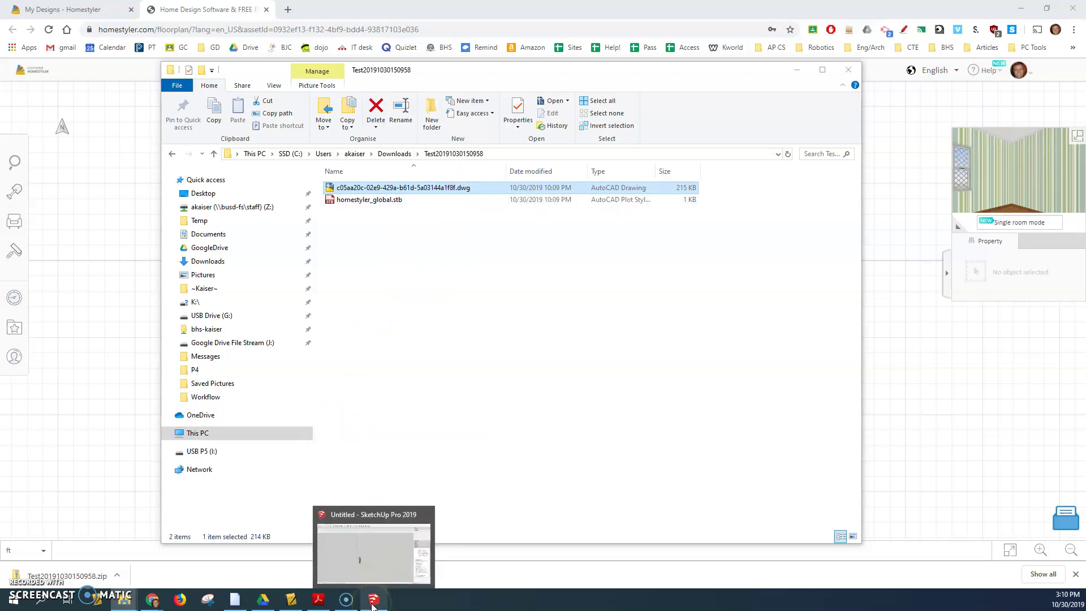
pyautogui.click(381, 570)
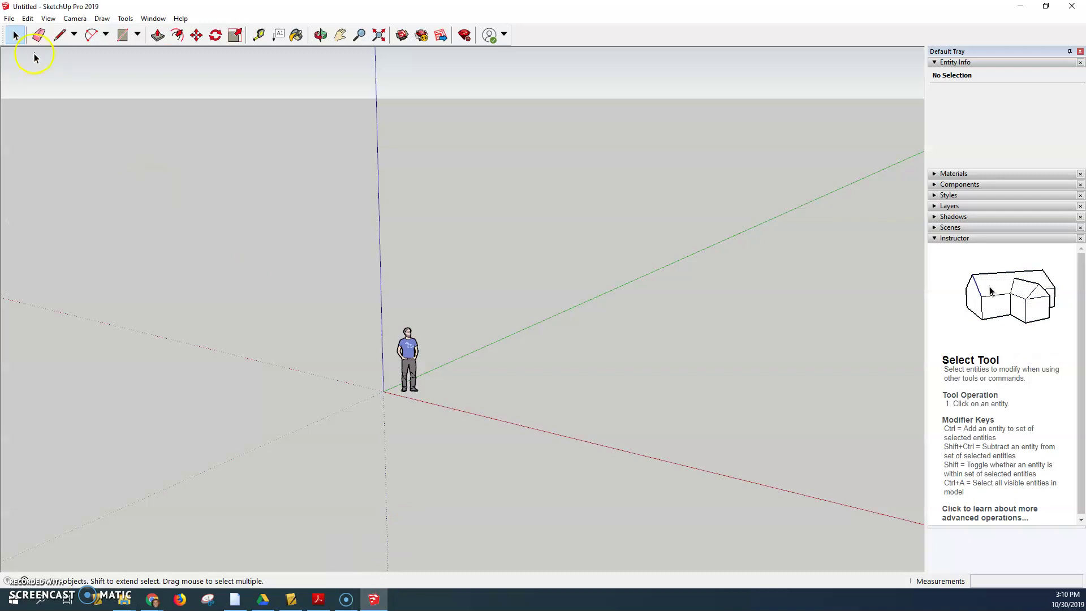
pyautogui.click(9, 18)
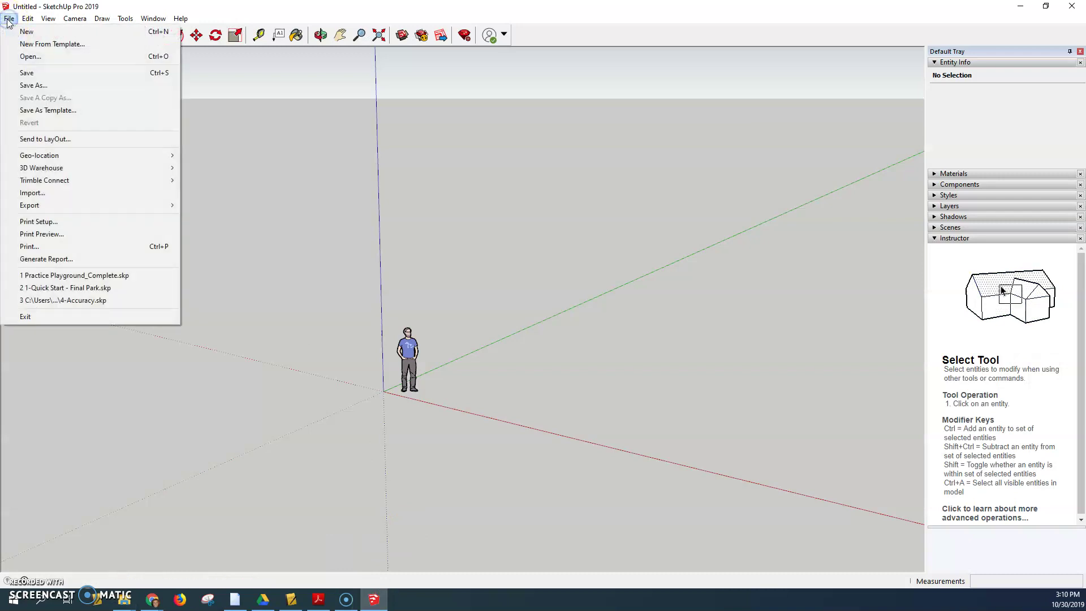
pyautogui.click(33, 193)
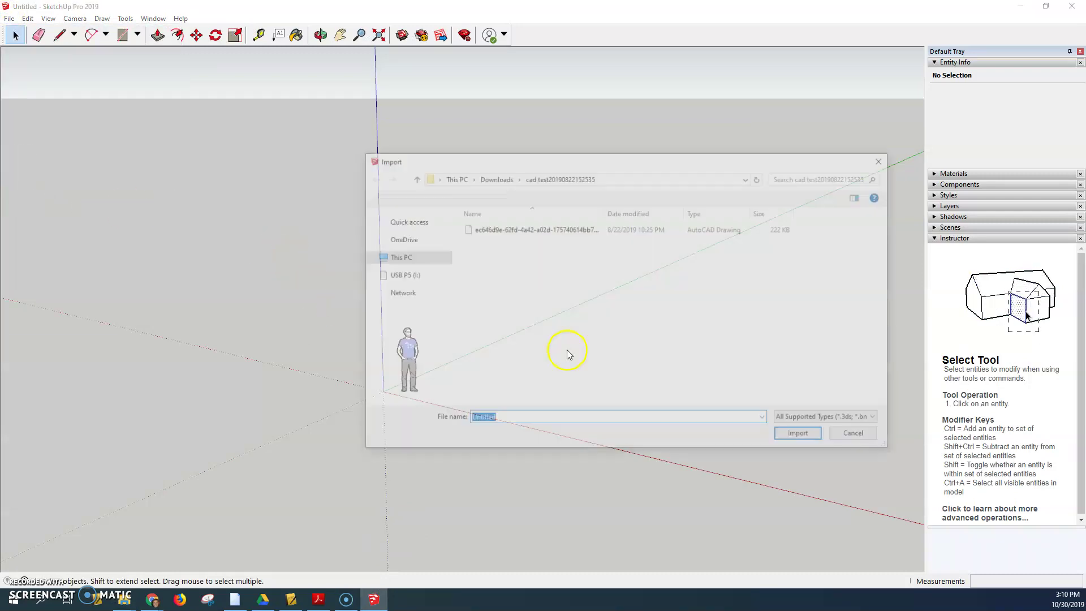
pyautogui.click(540, 229)
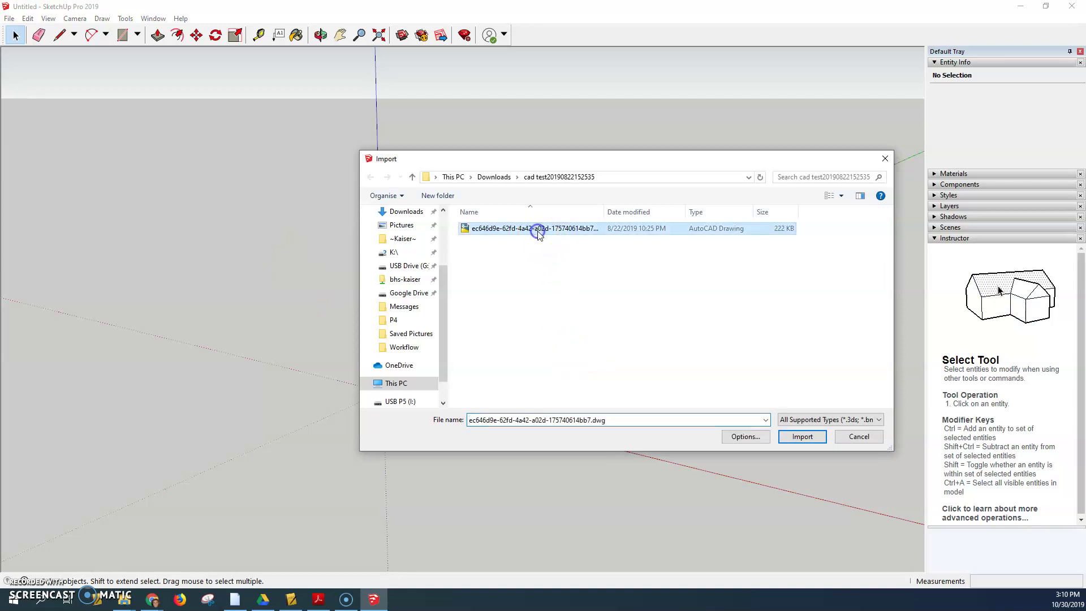
pyautogui.click(486, 177)
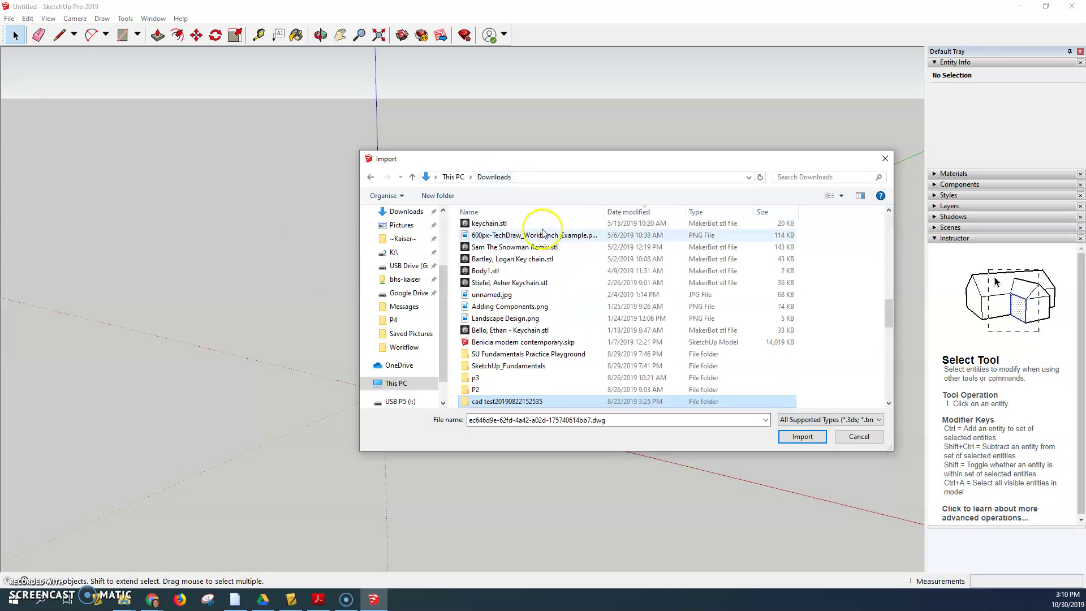
pyautogui.scroll(3, 548, 368)
pyautogui.scroll(2, 548, 383)
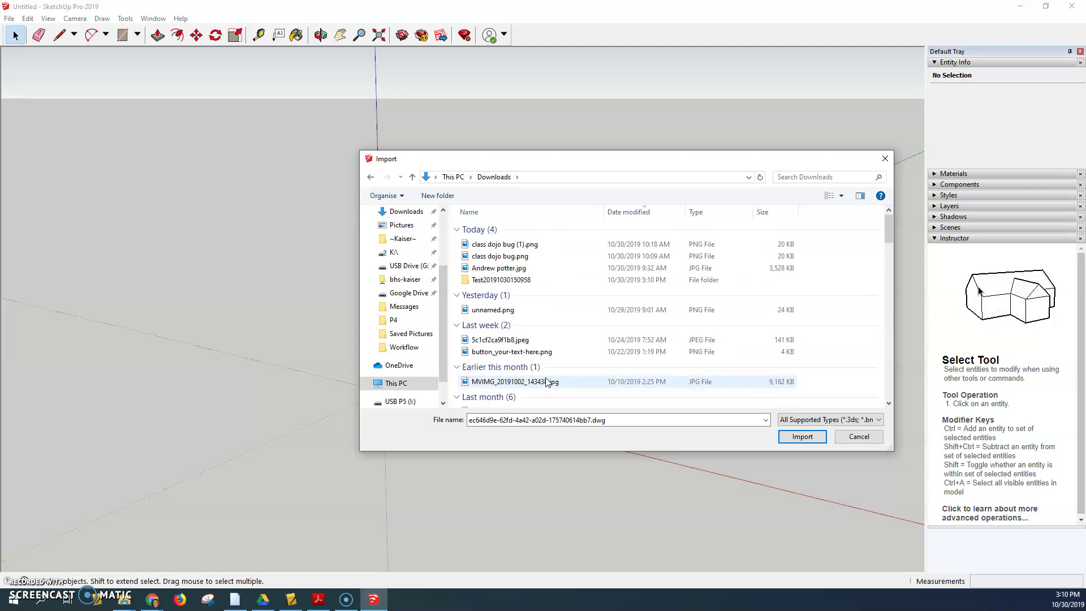
pyautogui.click(531, 281)
pyautogui.doubleClick(532, 283)
# Step: Select the exported floor-plan DWG and confirm its import options
pyautogui.click(529, 229)
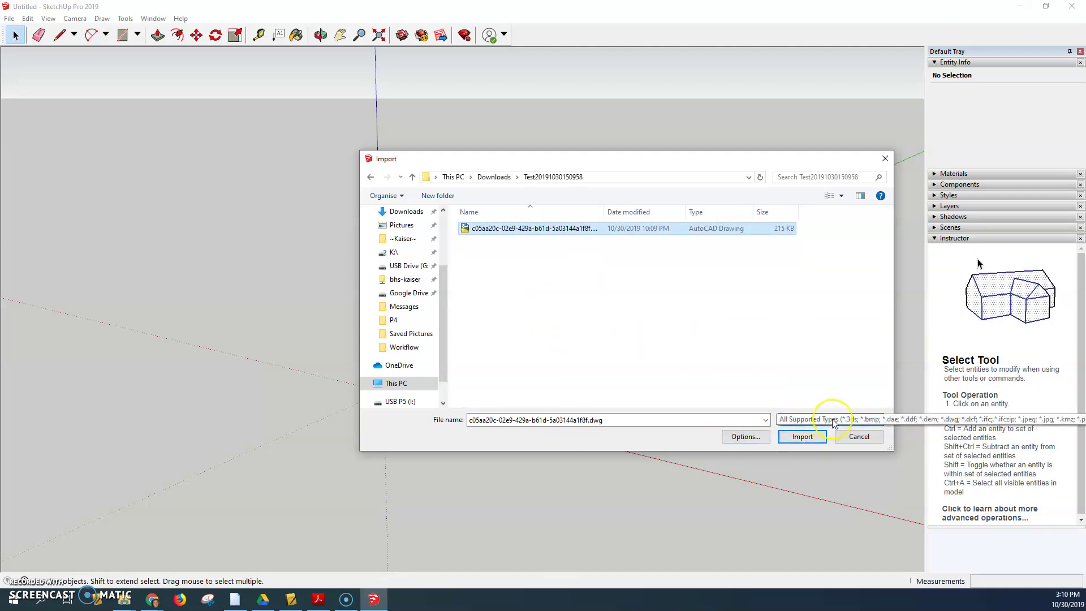
pyautogui.click(747, 438)
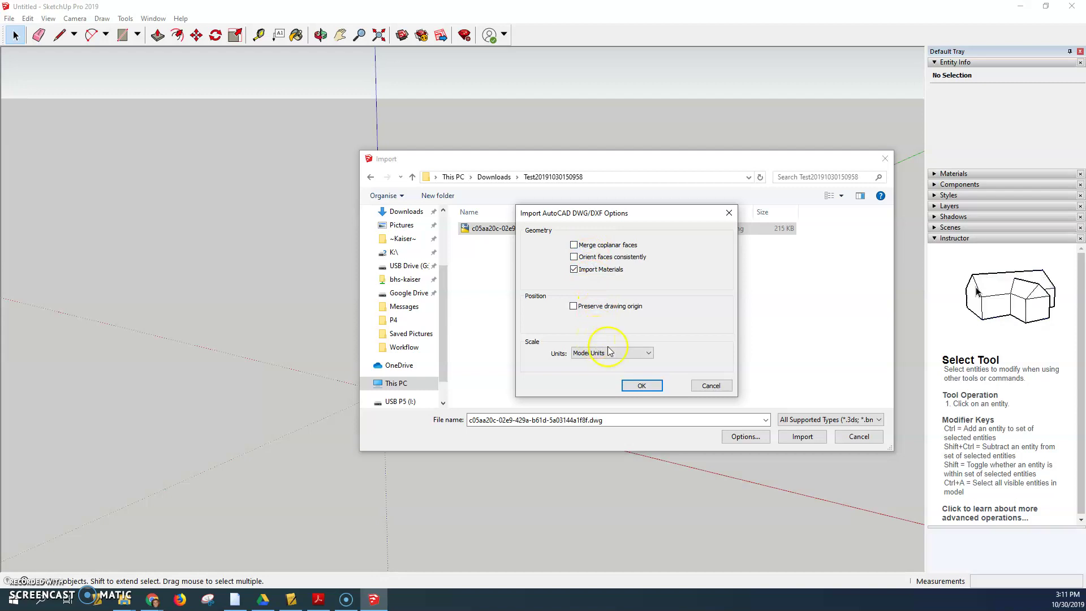
pyautogui.click(642, 386)
# Step: Complete the DWG import, dismiss the results report, and select the imported floor-plan component
pyautogui.click(802, 436)
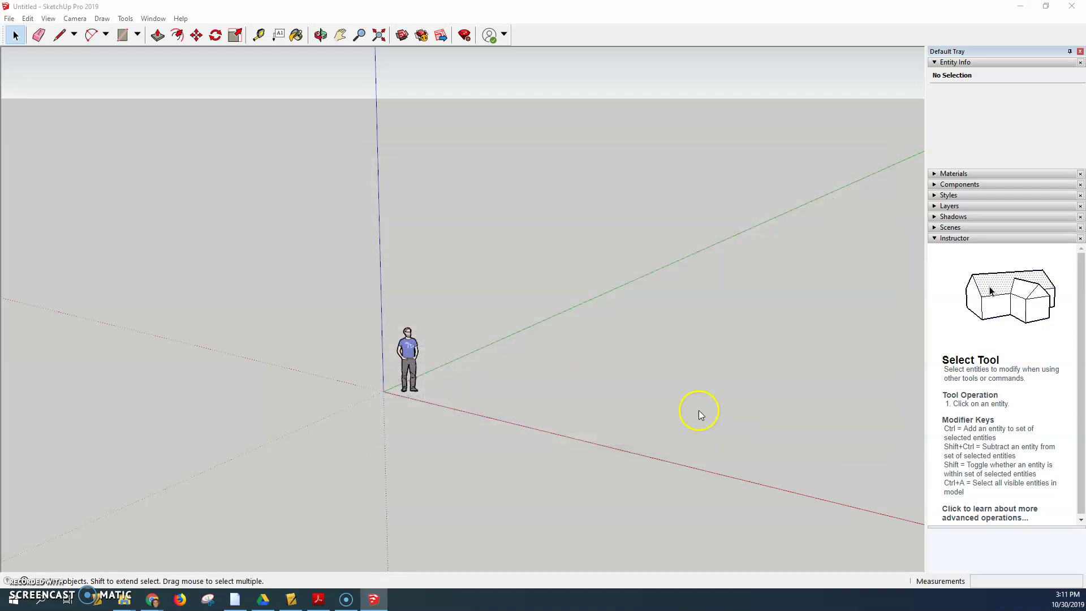
pyautogui.click(612, 391)
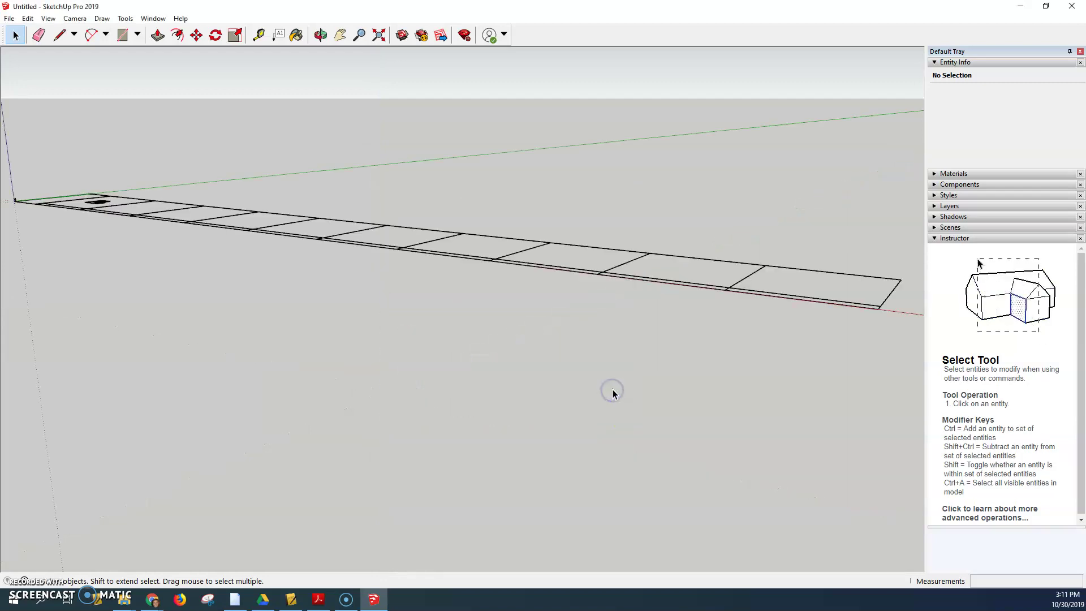
pyautogui.moveTo(519, 405); pyautogui.dragTo(684, 455, button='middle')
pyautogui.scroll(-5, 633, 454)
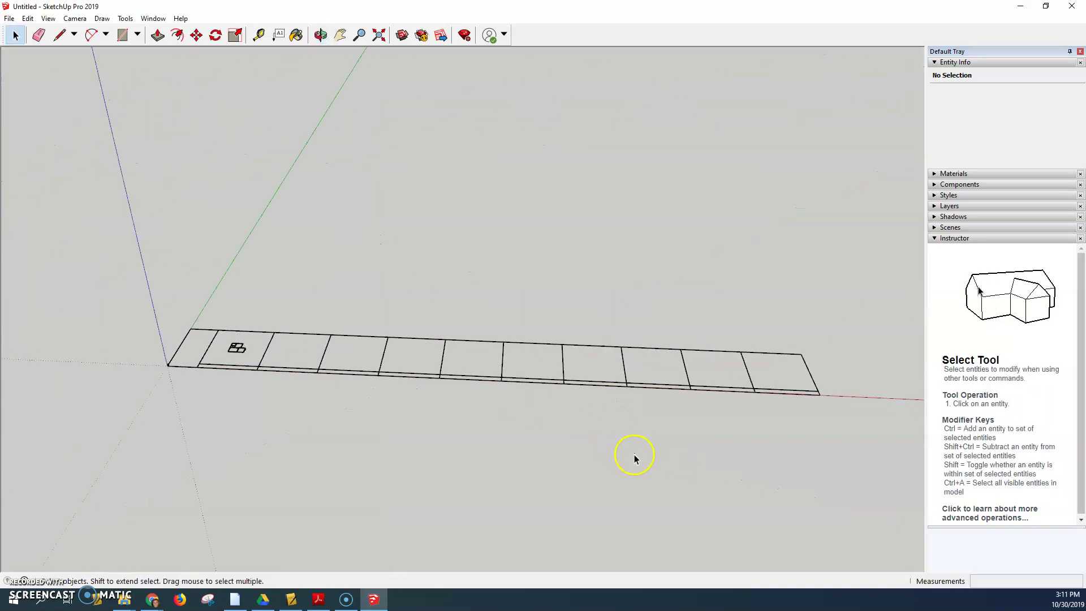
pyautogui.moveTo(548, 443)
pyautogui.mouseDown(button='middle')
pyautogui.moveTo(542, 437)
pyautogui.moveTo(629, 353)
pyautogui.moveTo(419, 447)
pyautogui.moveTo(553, 441)
pyautogui.mouseUp(button='middle')
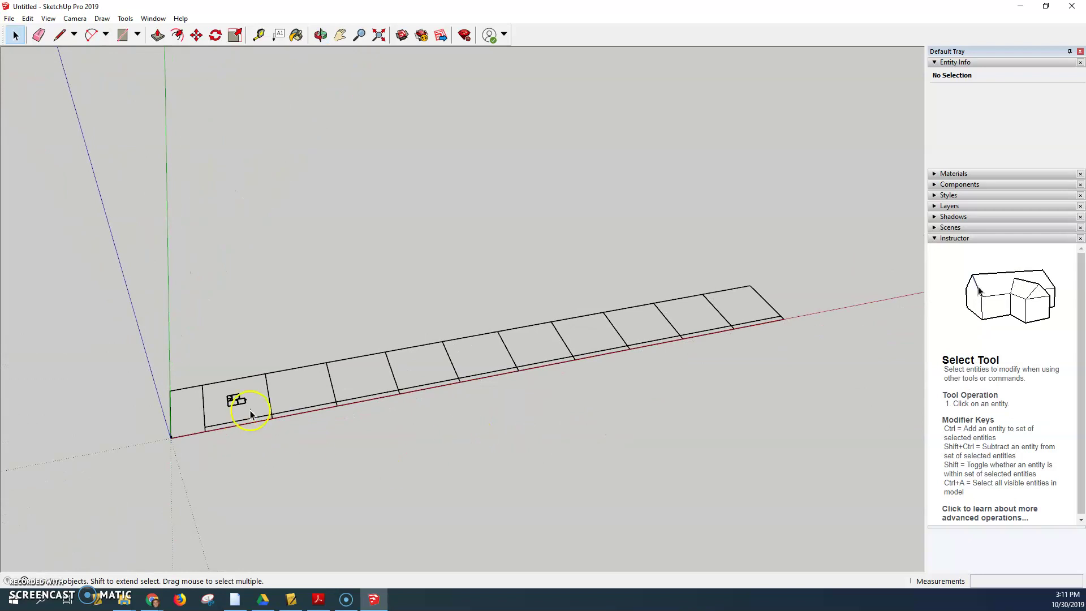
pyautogui.scroll(8, 251, 414)
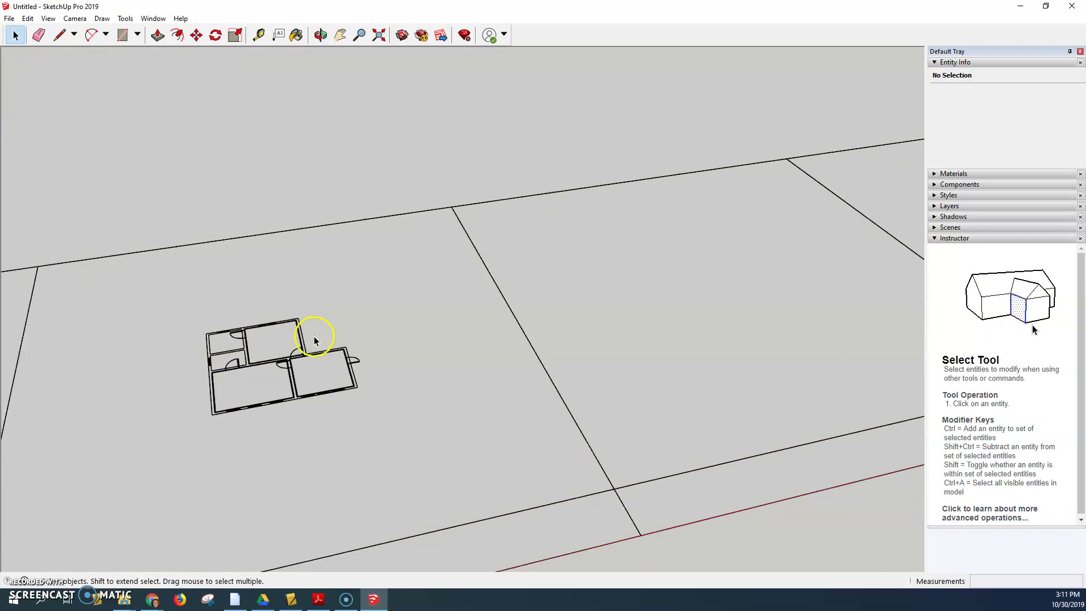
pyautogui.scroll(-4, 347, 392)
pyautogui.click(419, 437)
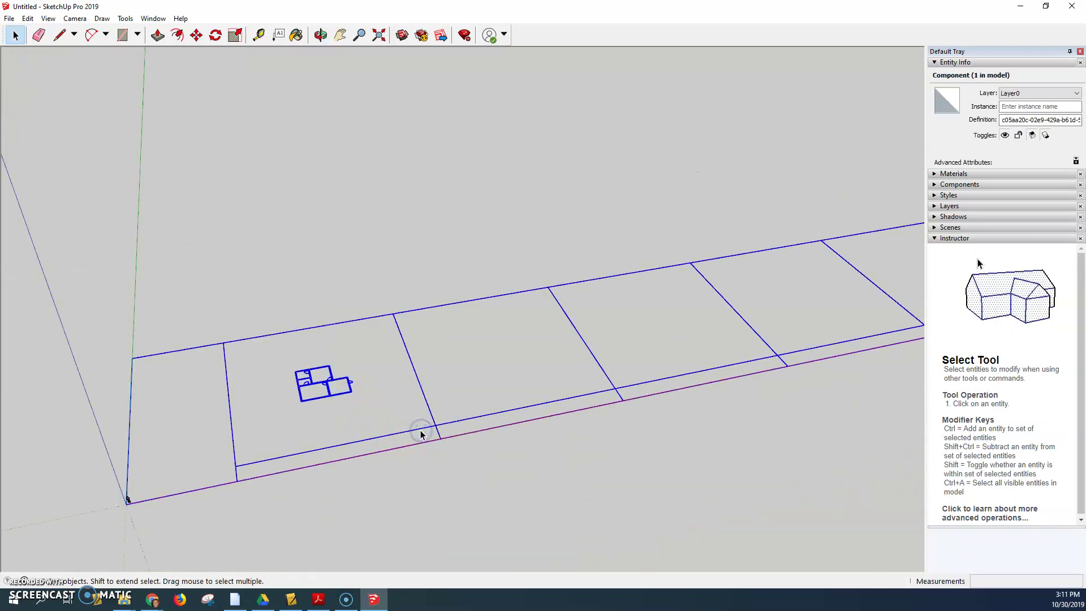
# Step: Explode the imported floor-plan component into separate parts
pyautogui.rightClick(421, 433)
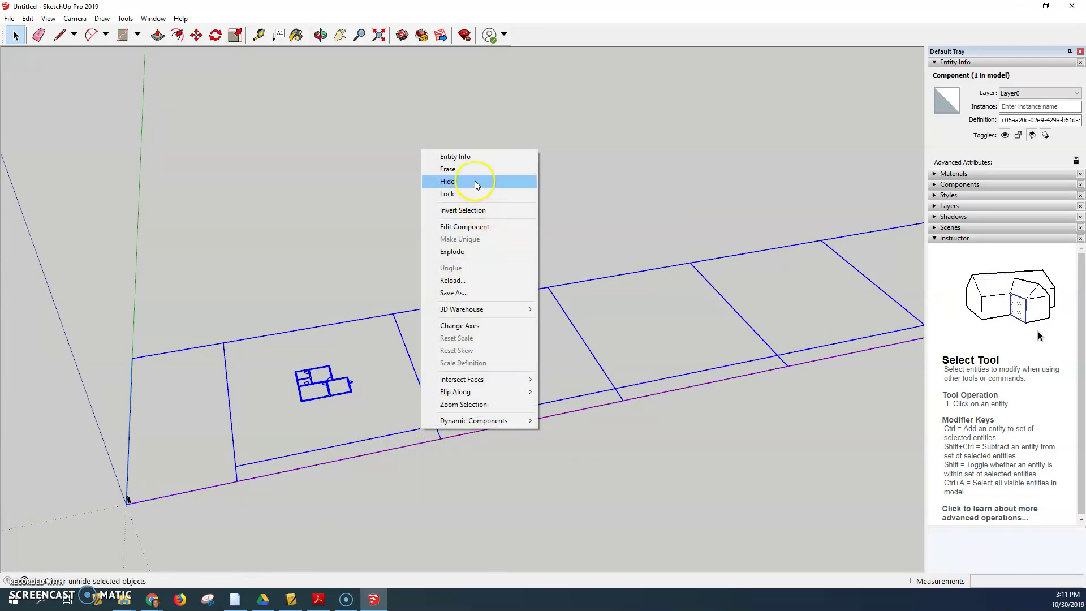
pyautogui.click(480, 251)
pyautogui.click(425, 286)
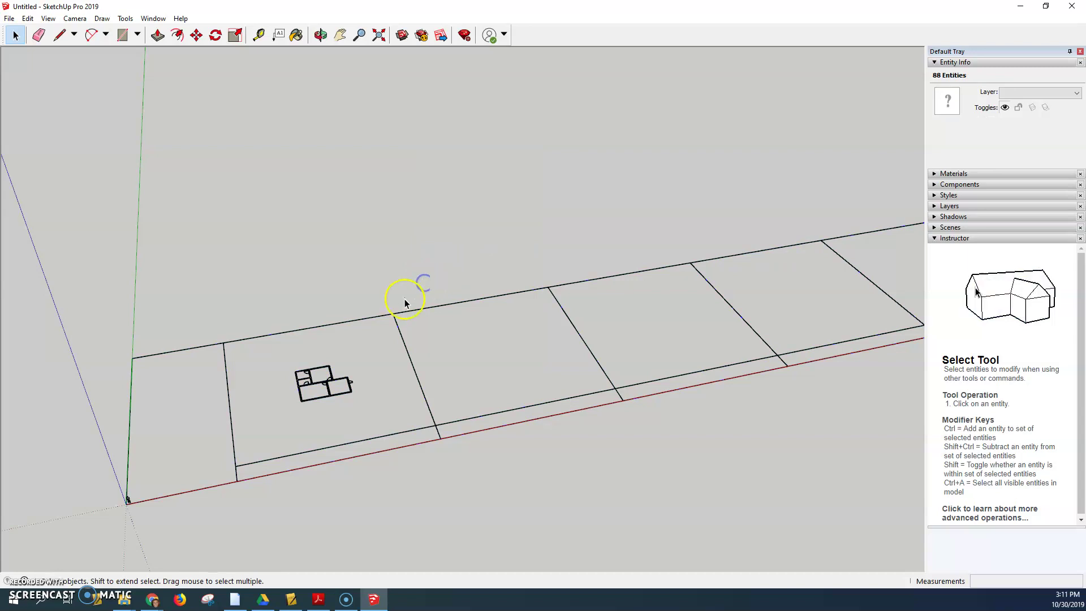
# Step: Select and delete the long strip of tile outlines
pyautogui.click(399, 308)
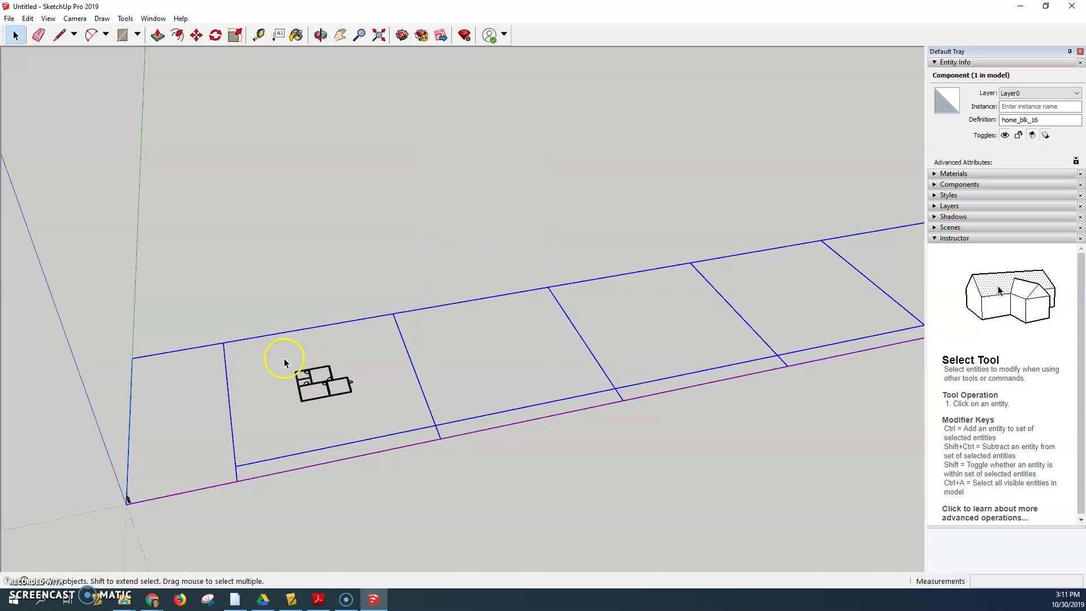
pyautogui.click(339, 391)
pyautogui.click(377, 360)
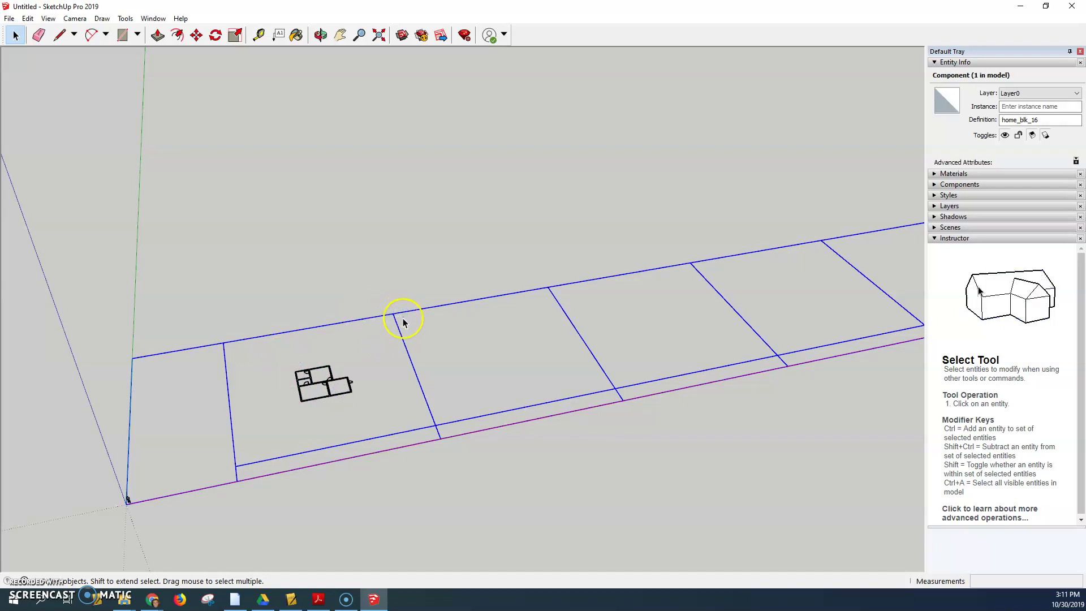
pyautogui.press('Delete')
pyautogui.scroll(5, 350, 380)
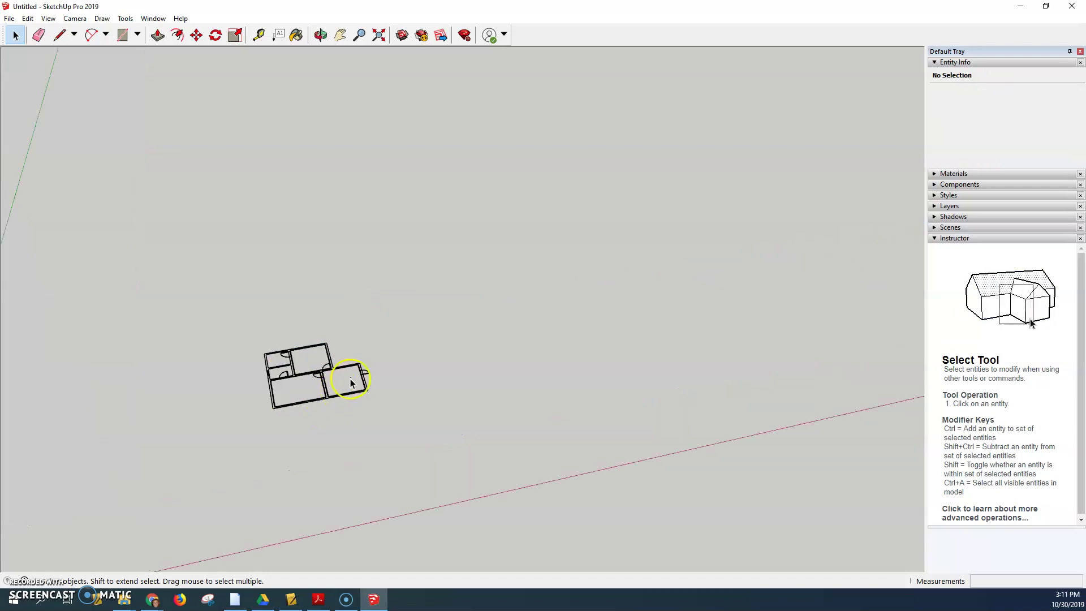
pyautogui.scroll(3, 351, 378)
pyautogui.scroll(-8, 351, 378)
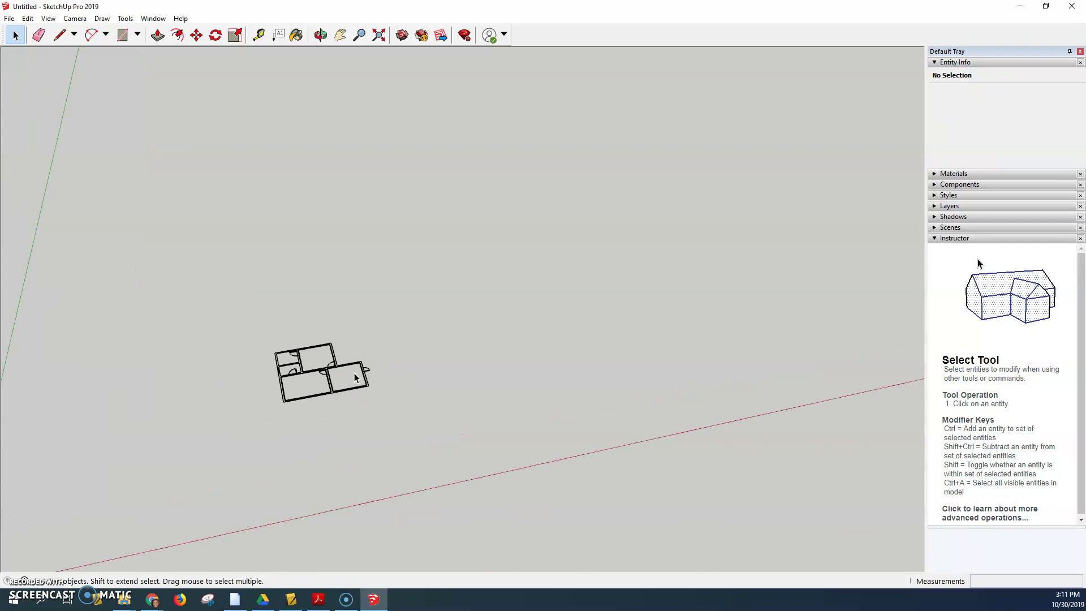
# Step: Window-select the floor plan and move it by its front-left corner onto the axes origin
pyautogui.moveTo(277, 317); pyautogui.dragTo(398, 419)
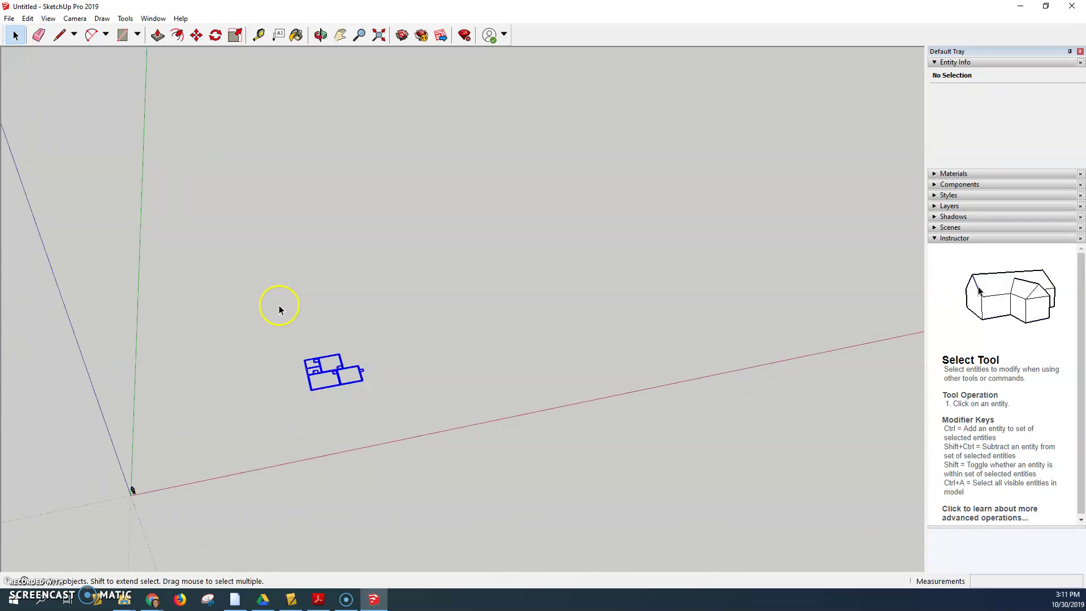
pyautogui.click(196, 35)
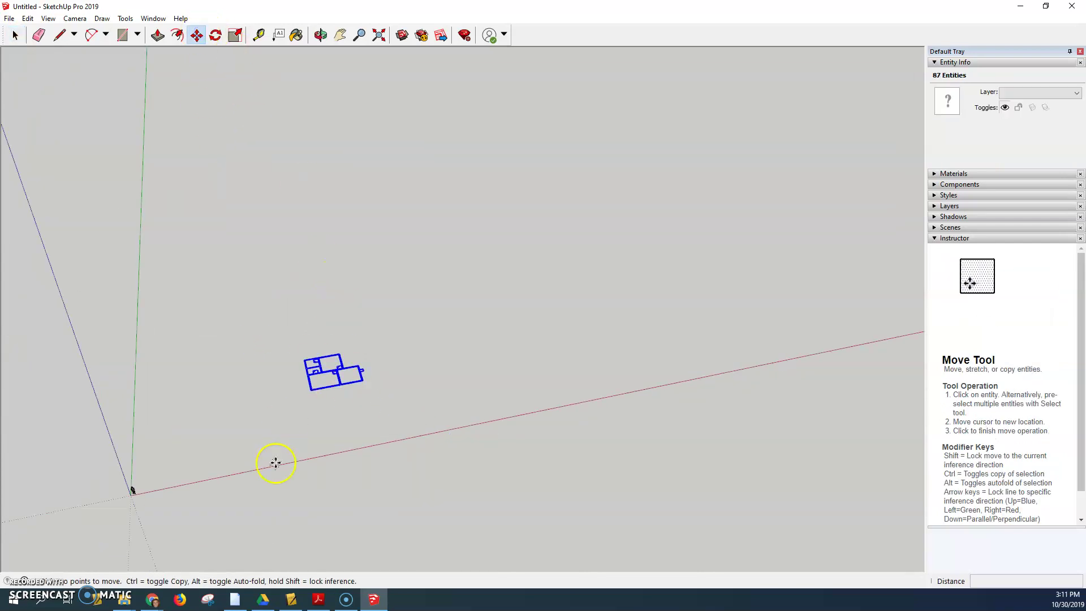
pyautogui.scroll(2, 321, 407)
pyautogui.click(296, 365)
pyautogui.scroll(-4, 261, 395)
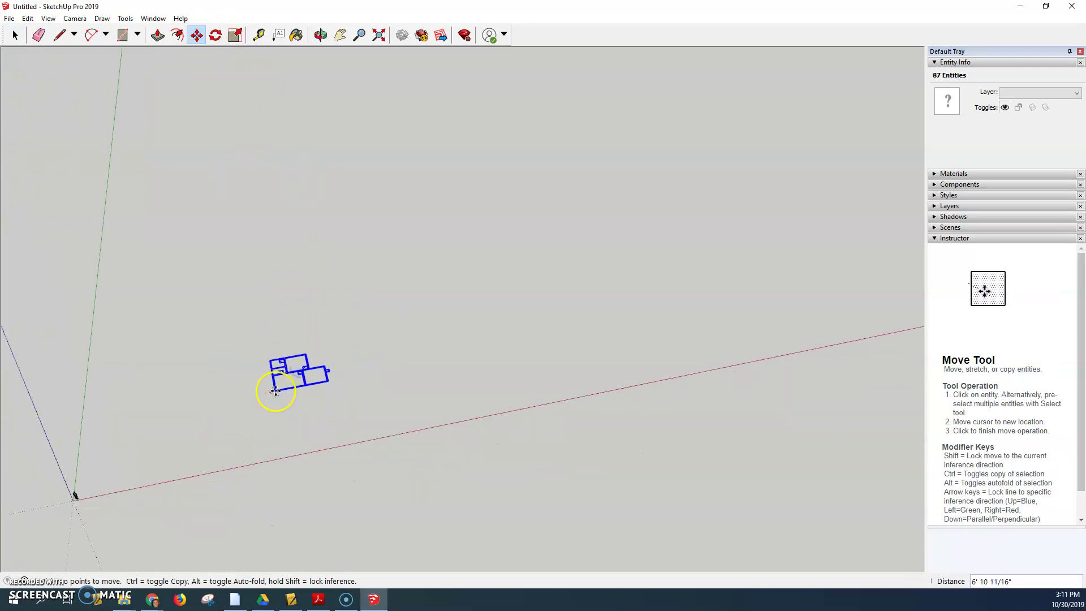
pyautogui.scroll(5, 193, 430)
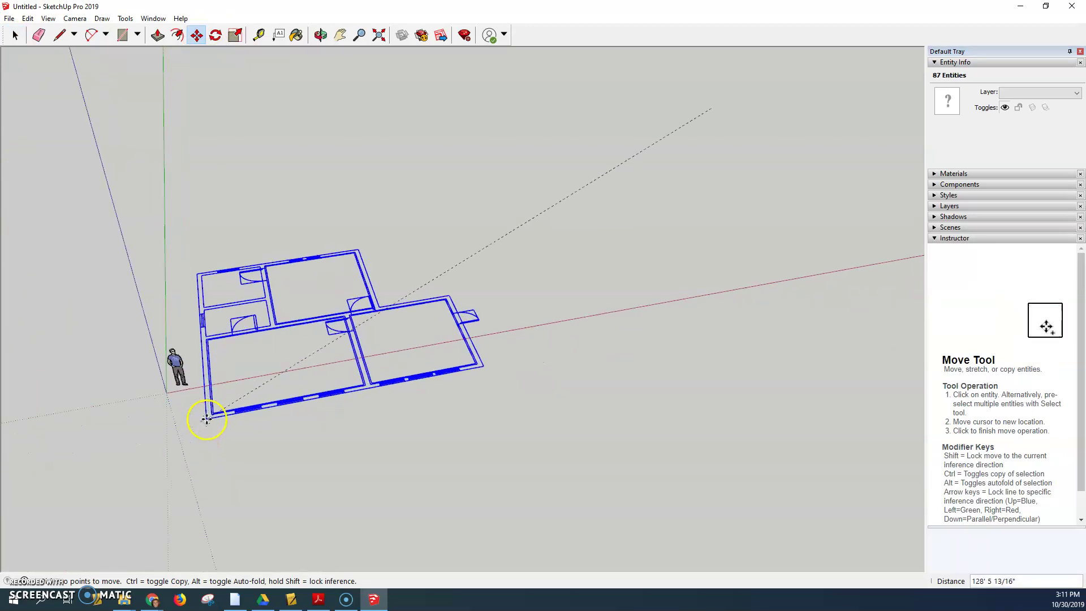
pyautogui.moveTo(180, 431); pyautogui.dragTo(179, 455, button='middle')
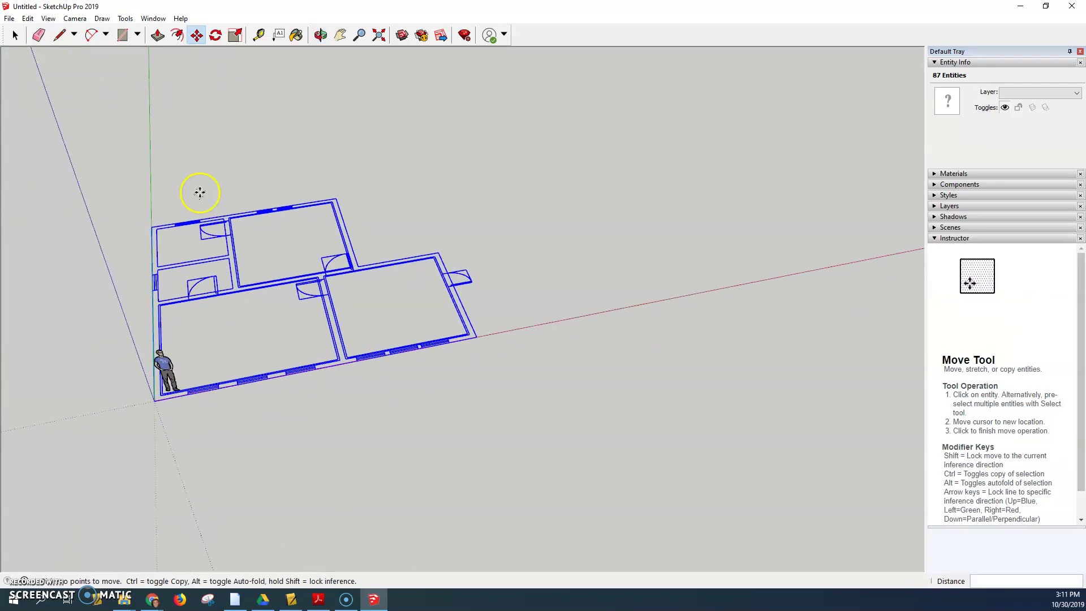
# Step: Enable the Large Tool Set and dimension the front wall at 35' 7 3/16"
pyautogui.click(542, 37)
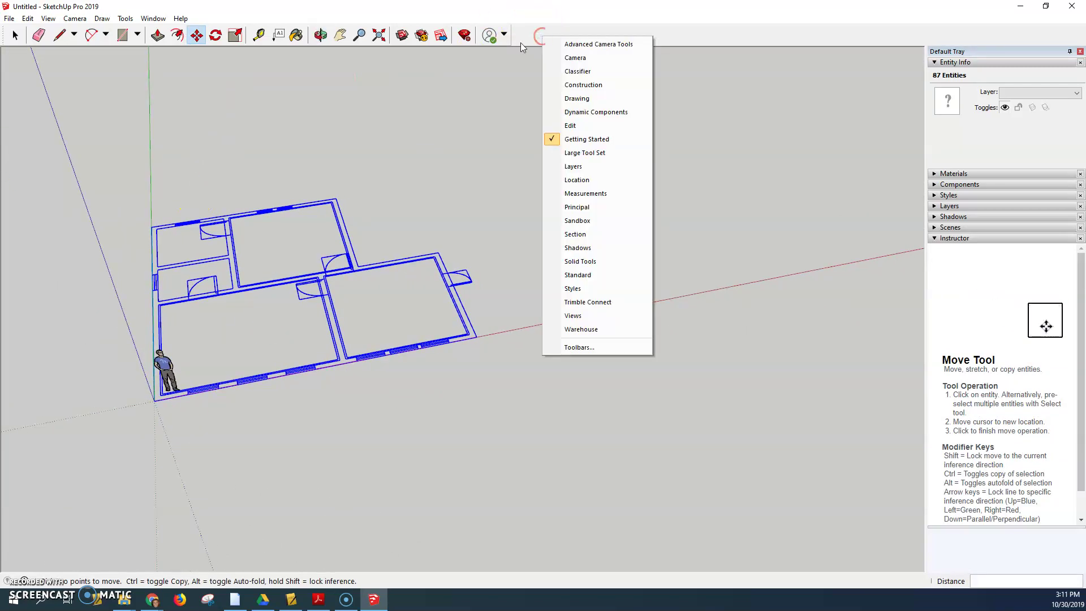
pyautogui.click(591, 150)
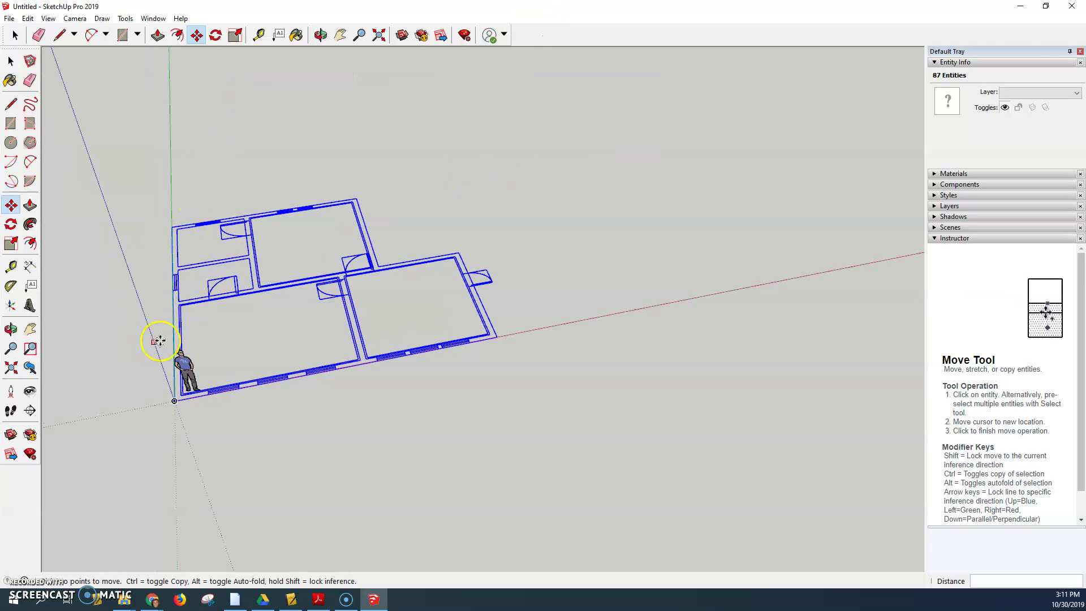
pyautogui.click(30, 266)
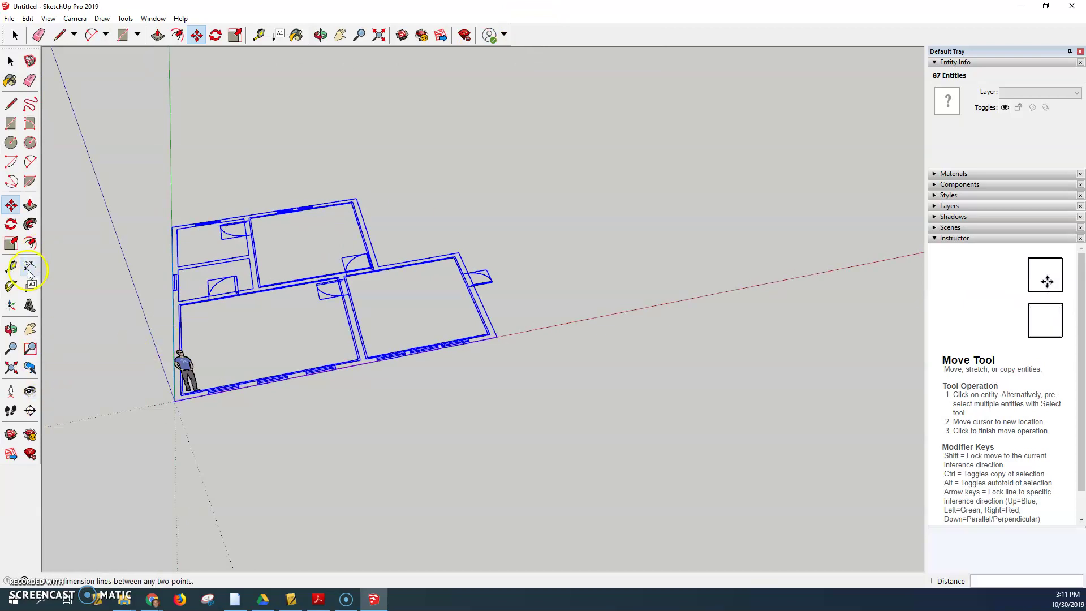
pyautogui.click(175, 402)
pyautogui.click(496, 338)
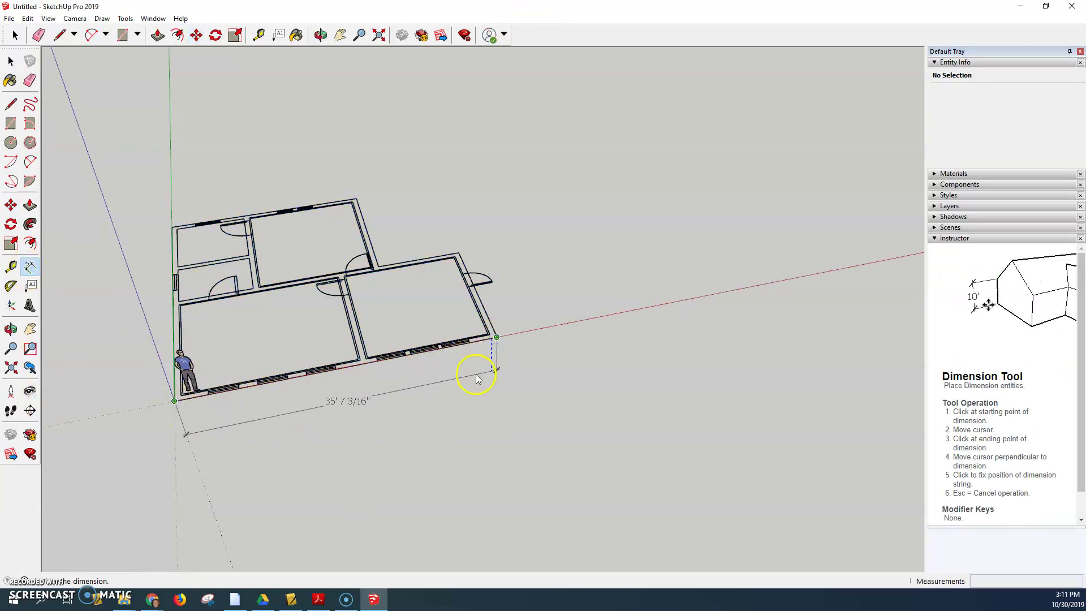
pyautogui.click(449, 410)
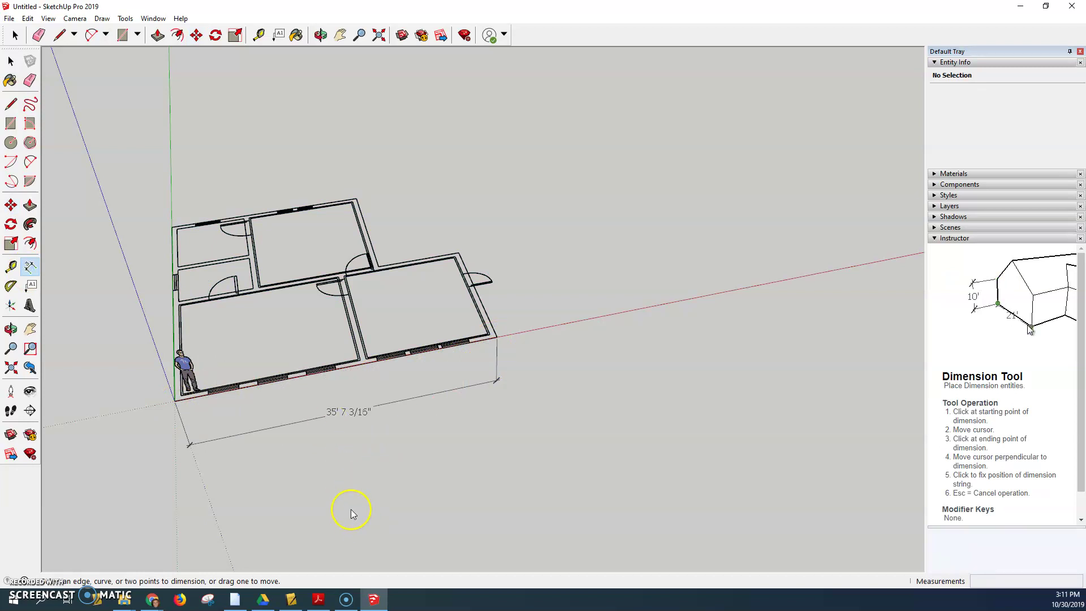
# Step: Compare the front-wall length against the Homestyler plan, then select the dimension
pyautogui.moveTo(152, 599)
pyautogui.click(337, 560)
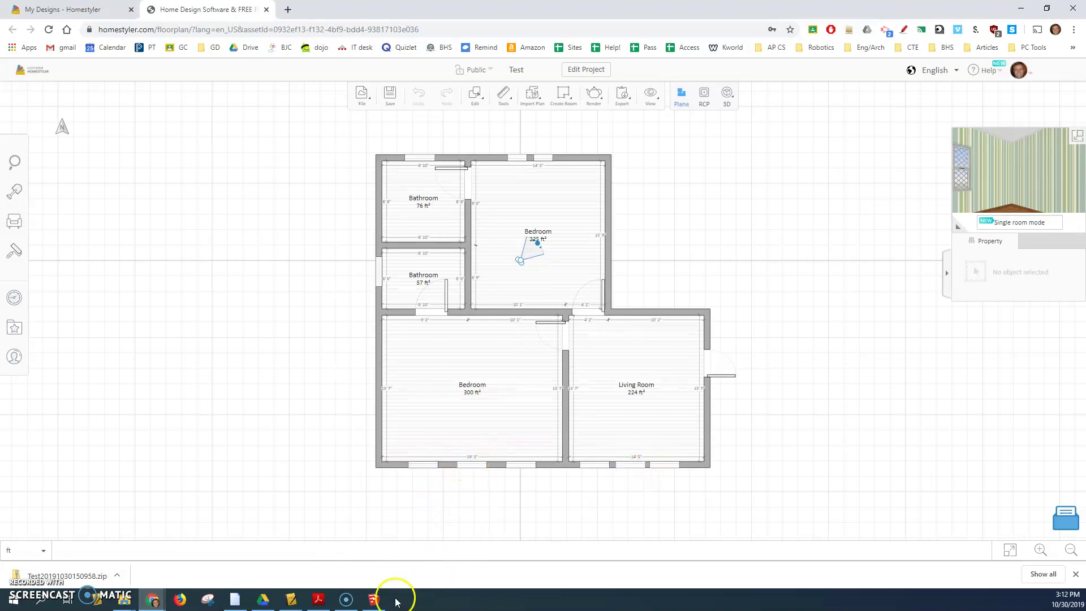
pyautogui.click(374, 600)
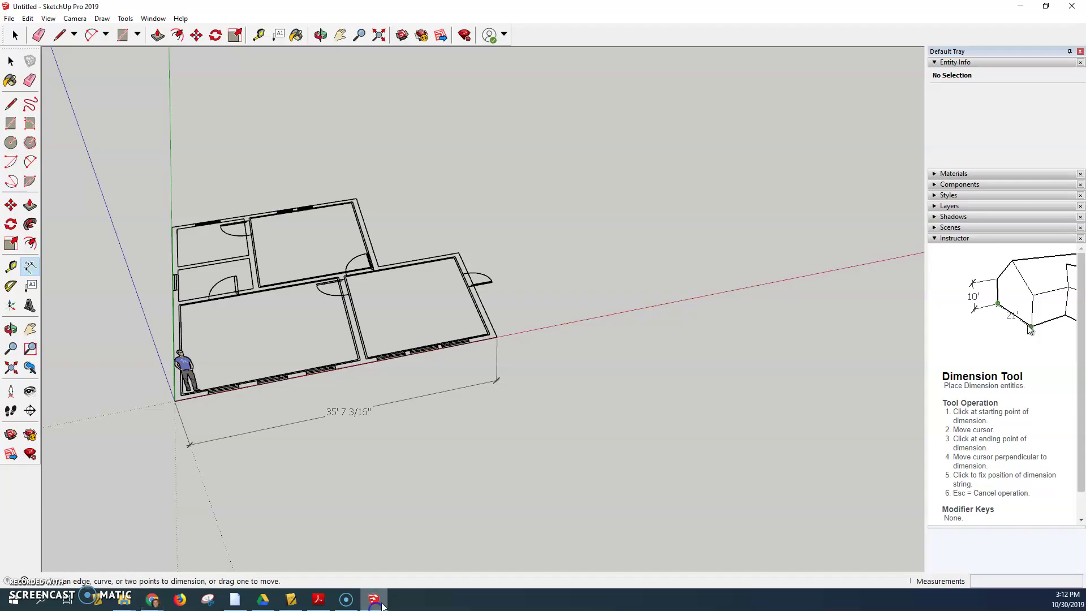
pyautogui.click(358, 412)
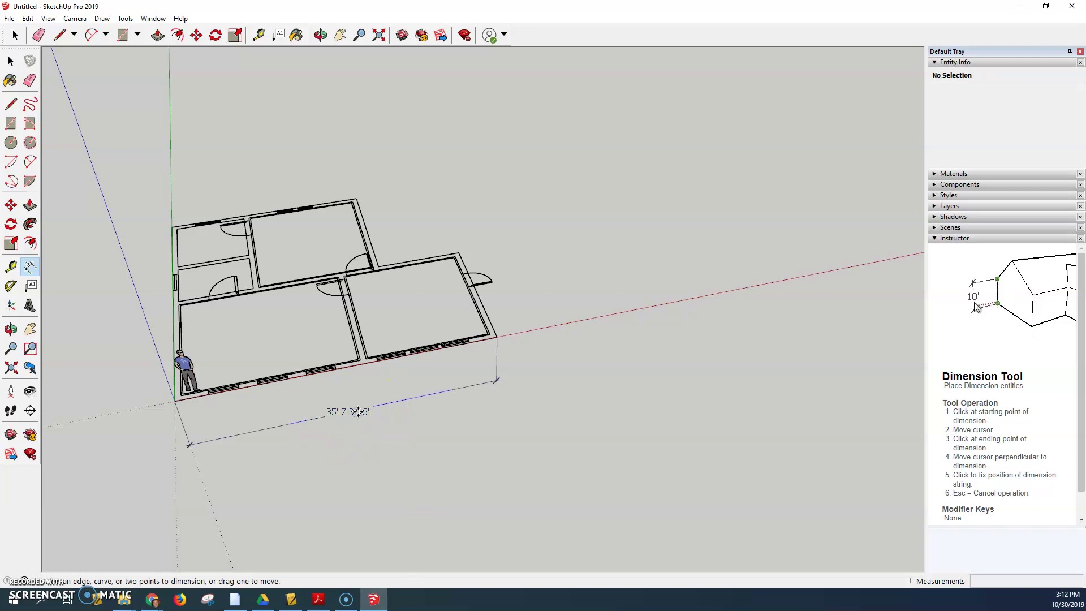
pyautogui.click(358, 416)
pyautogui.click(11, 61)
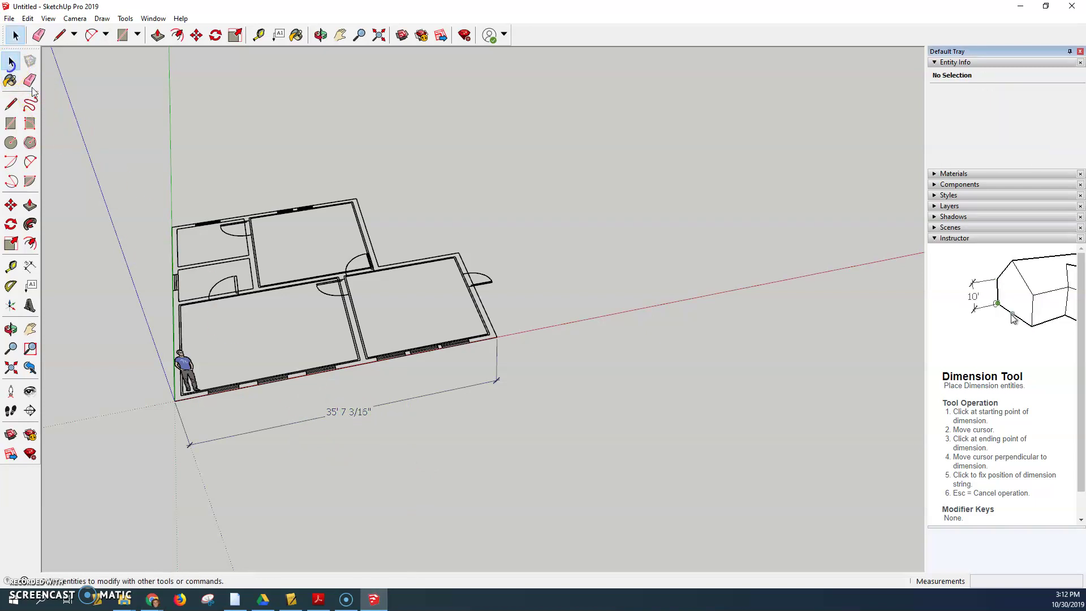
# Step: Delete the temporary front-wall dimension
pyautogui.click(343, 417)
pyautogui.press('Delete')
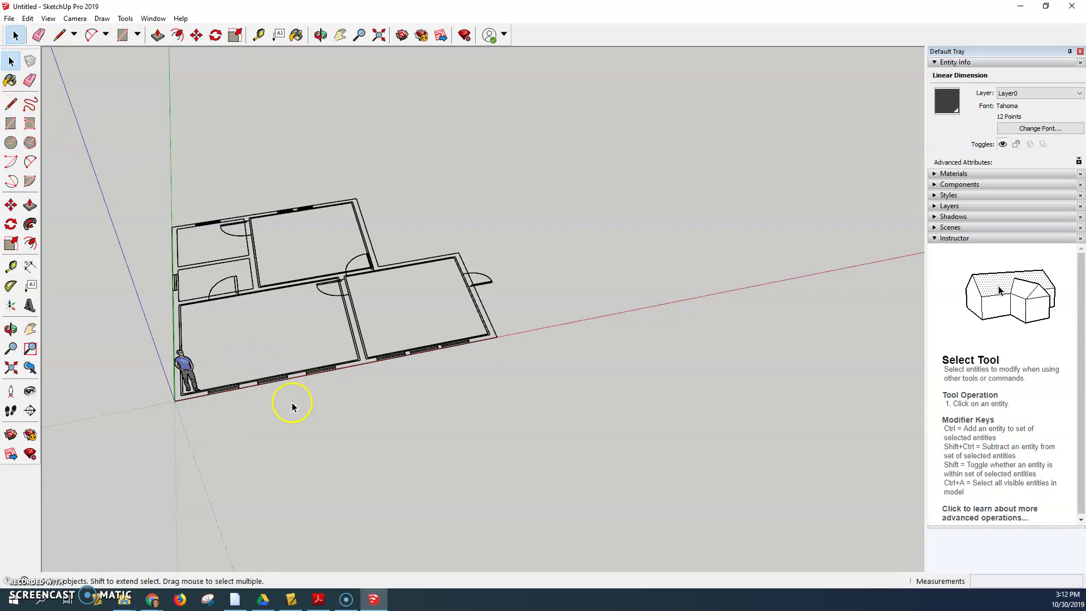
pyautogui.moveTo(292, 402); pyautogui.dragTo(345, 315, button='middle')
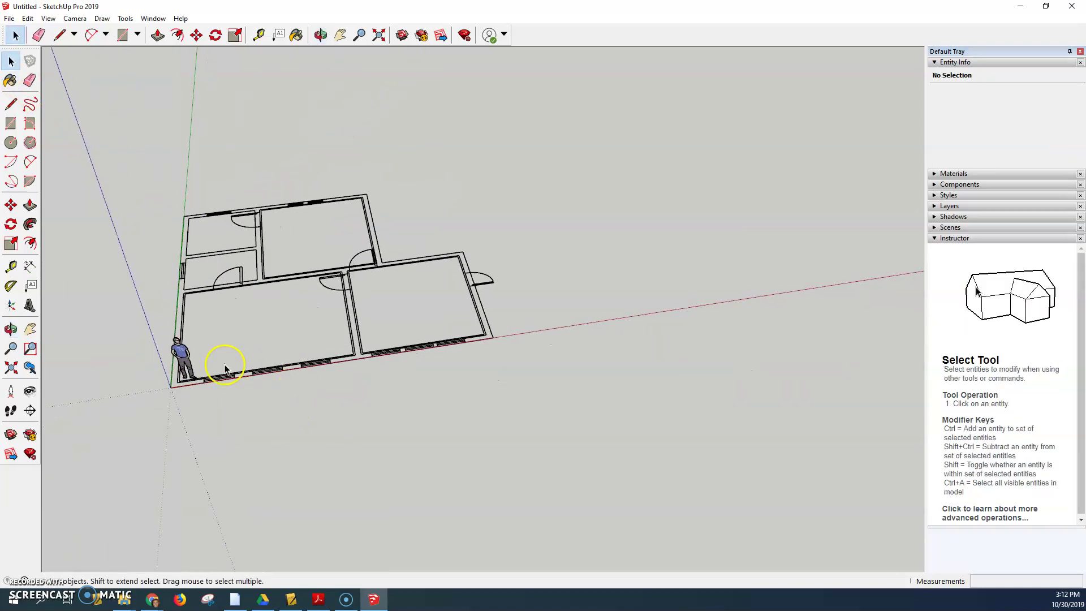
pyautogui.scroll(2, 191, 356)
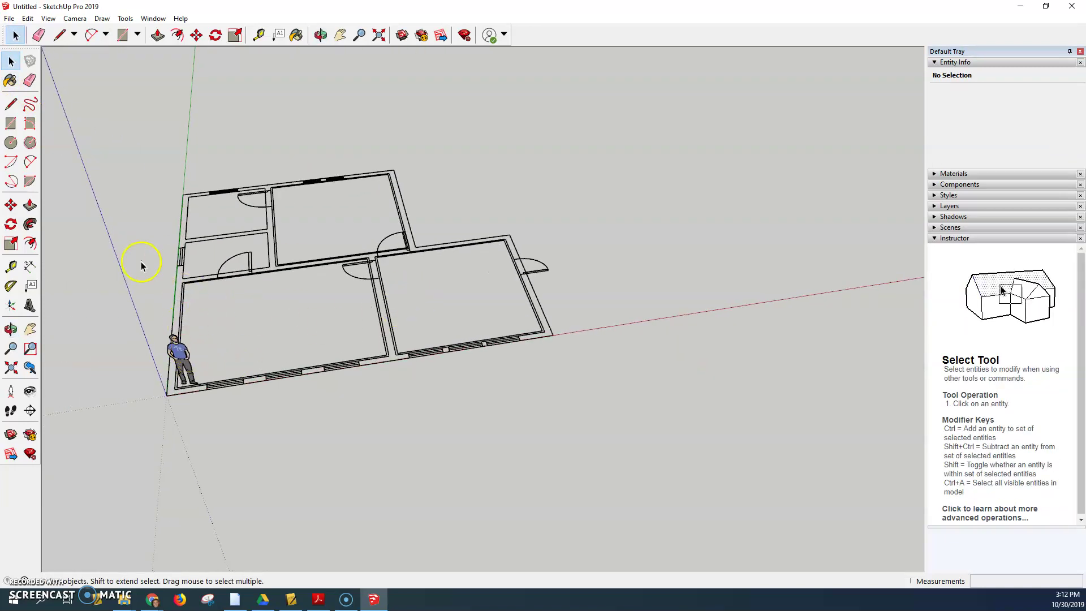
# Step: Draw a line between the open wall corners so the walls fill in as faces
pyautogui.click(11, 104)
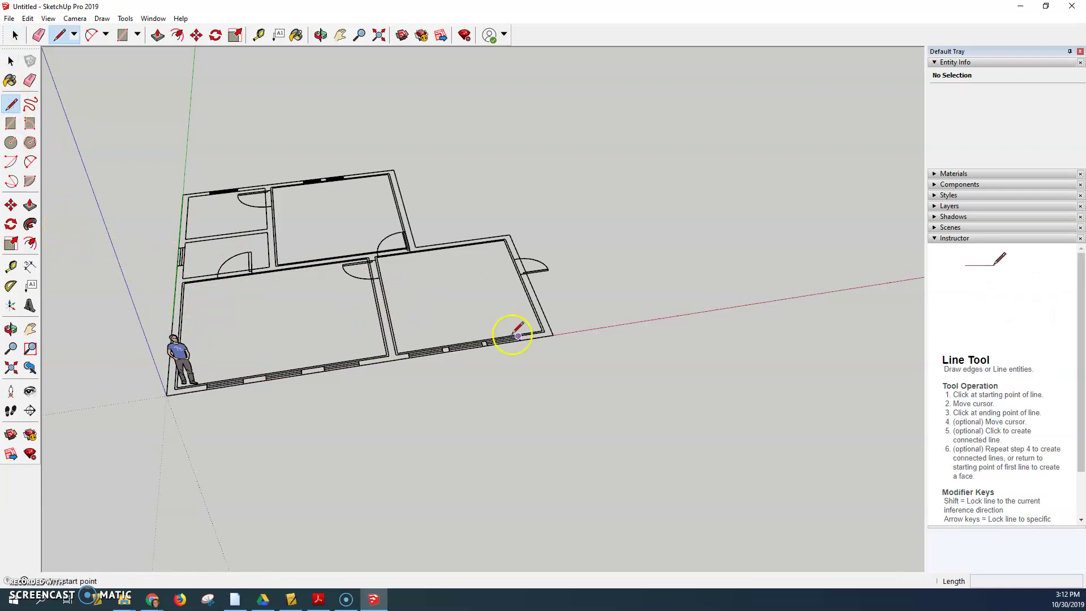
pyautogui.click(553, 335)
pyautogui.click(511, 233)
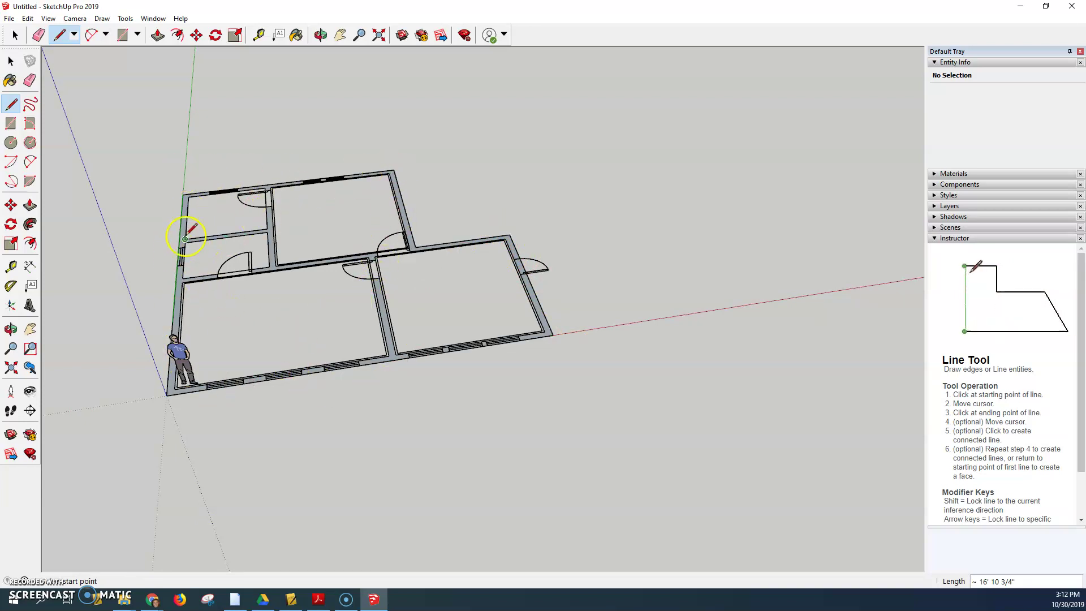
pyautogui.moveTo(330, 422); pyautogui.dragTo(333, 347, button='middle')
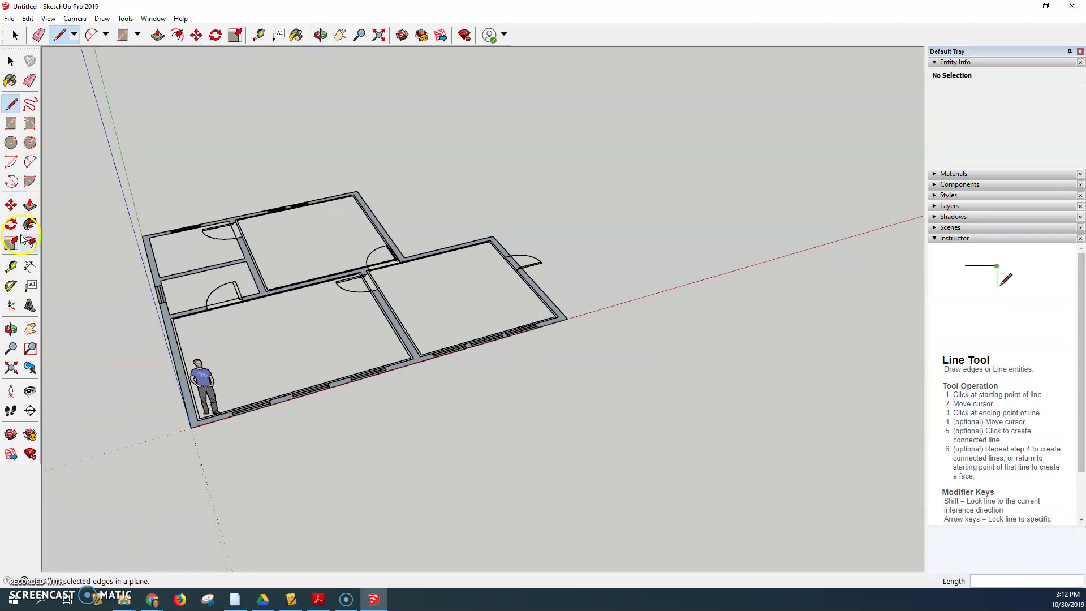
# Step: Push/pull the wall faces up 10' and orbit around the raised walls
pyautogui.click(30, 204)
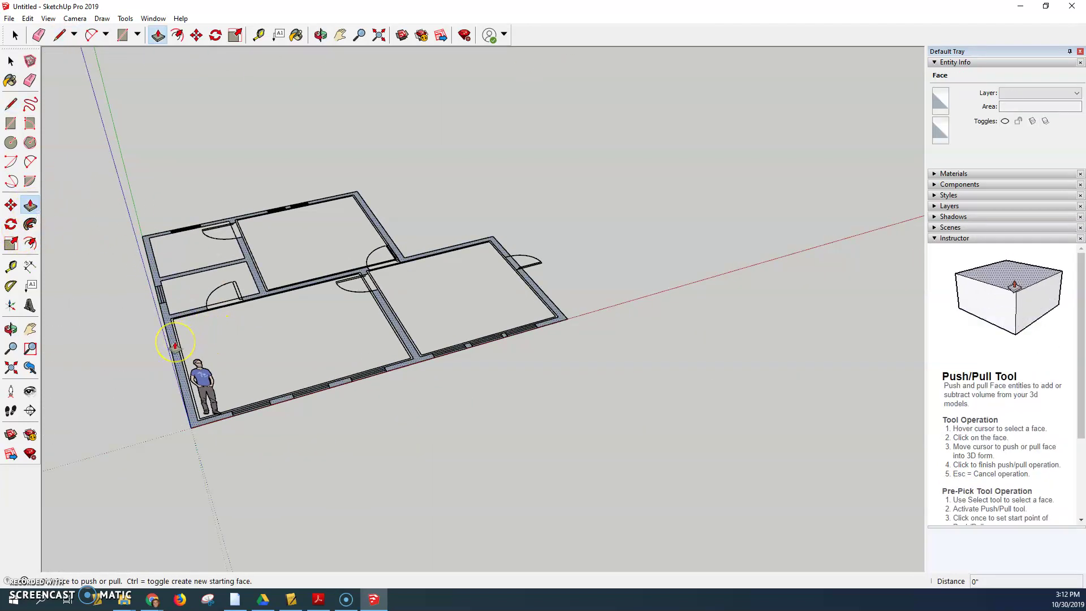
pyautogui.click(176, 342)
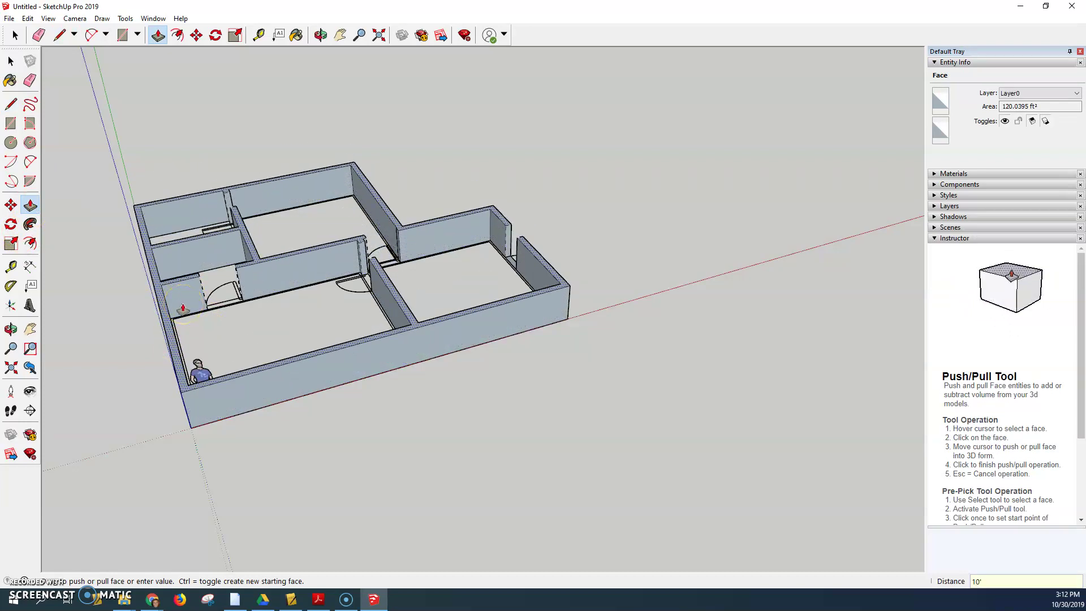
pyautogui.write("10'")
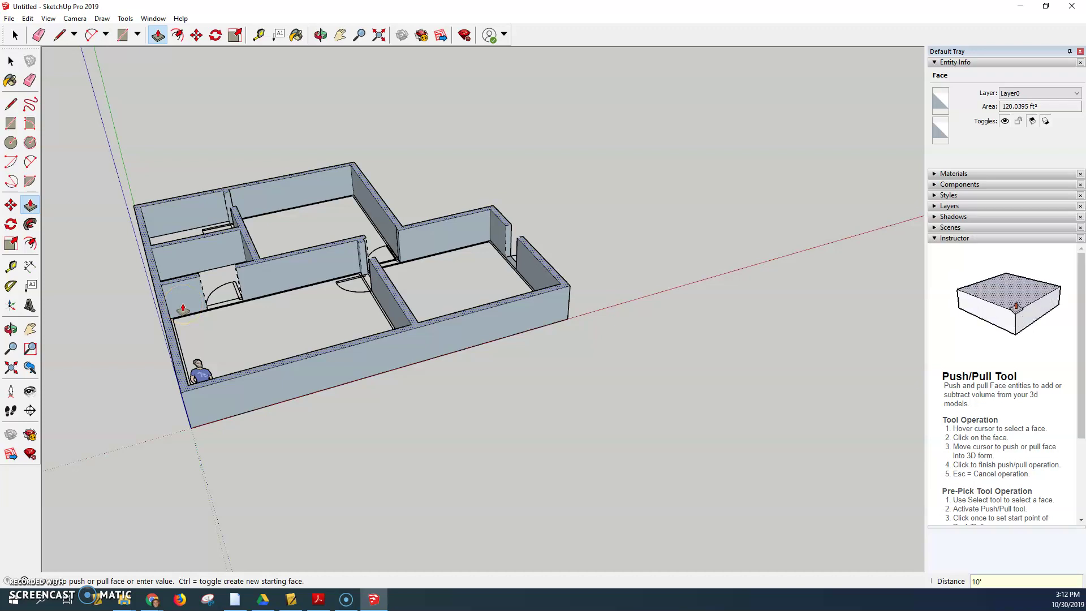
pyautogui.press('Return')
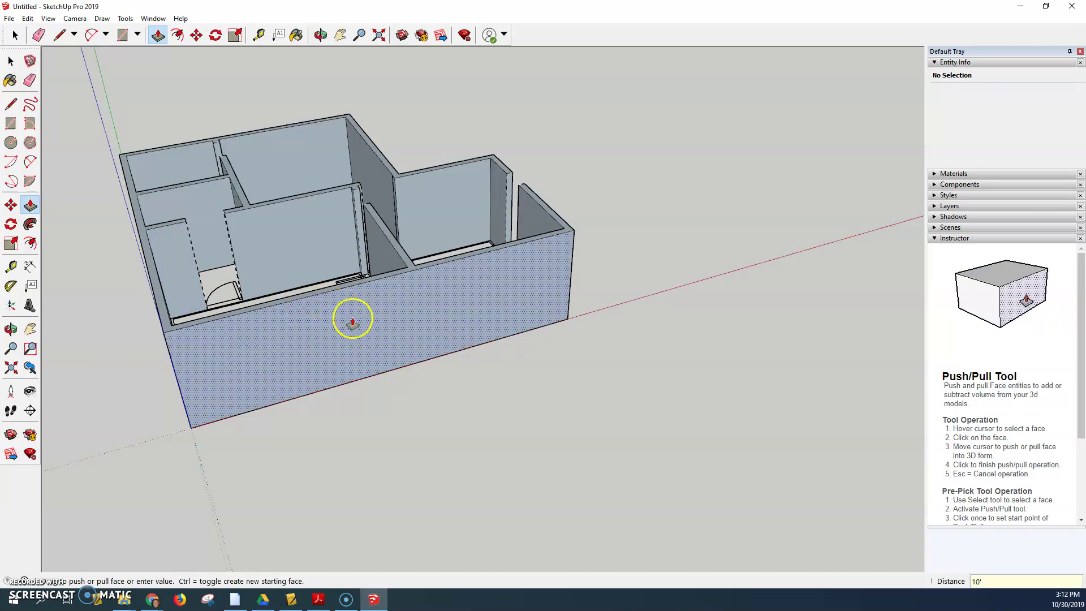
pyautogui.moveTo(352, 317)
pyautogui.mouseDown(button='middle')
pyautogui.moveTo(141, 356)
pyautogui.moveTo(288, 329)
pyautogui.moveTo(123, 292)
pyautogui.moveTo(25, 235)
pyautogui.moveTo(284, 271)
pyautogui.moveTo(339, 234)
pyautogui.mouseUp(button='middle')
pyautogui.rightClick(338, 234)
pyautogui.rightClick(578, 296)
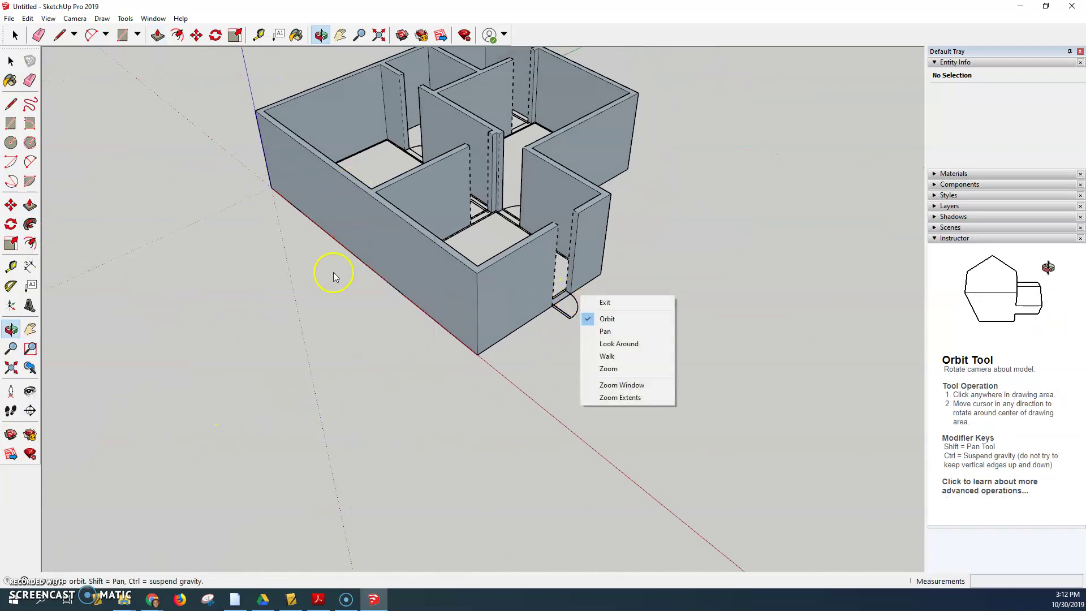
# Step: Draw a line across the top of the front doorway to fill it with wall
pyautogui.click(495, 356)
pyautogui.moveTo(673, 325); pyautogui.dragTo(310, 285)
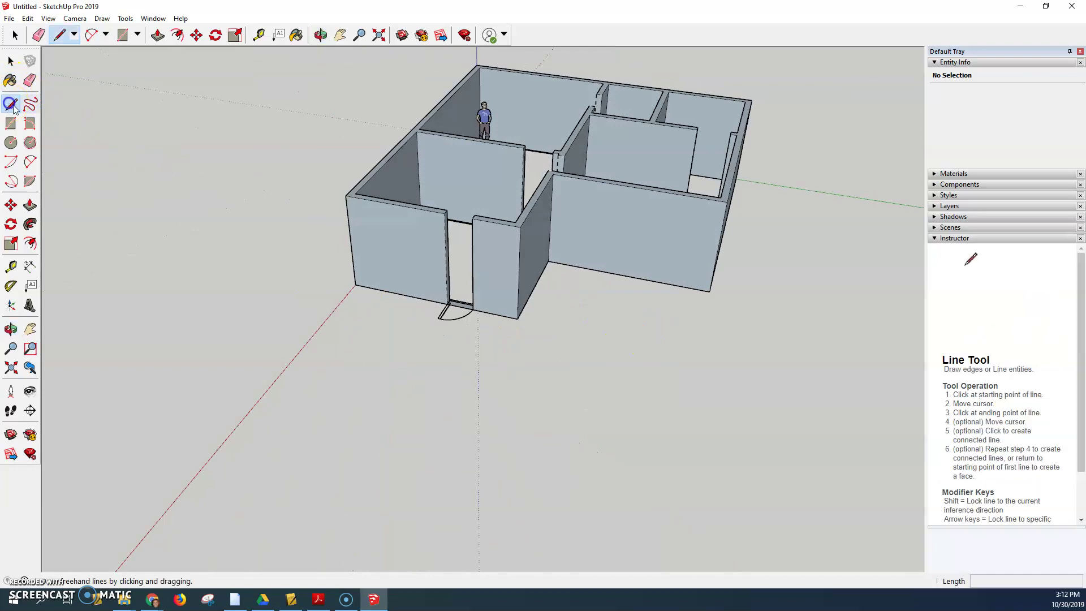
pyautogui.scroll(5, 458, 217)
pyautogui.click(417, 210)
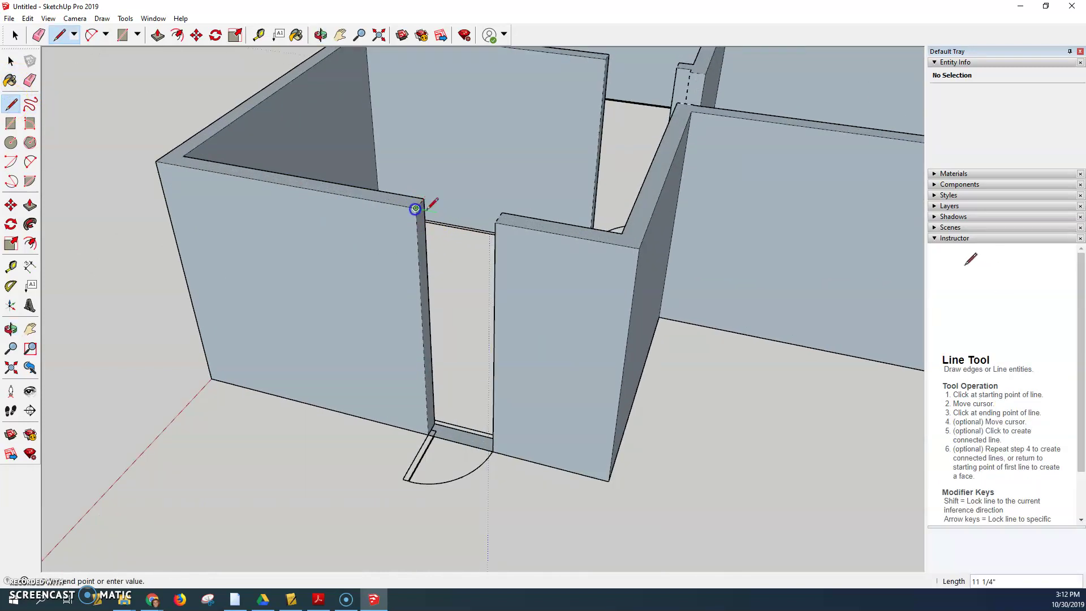
pyautogui.click(495, 222)
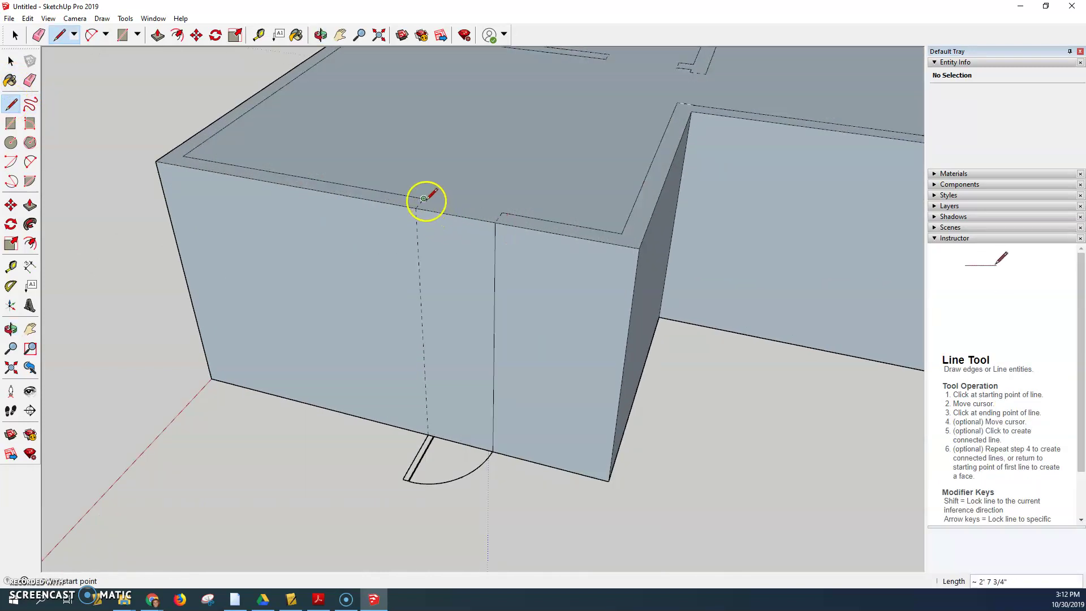
pyautogui.click(423, 199)
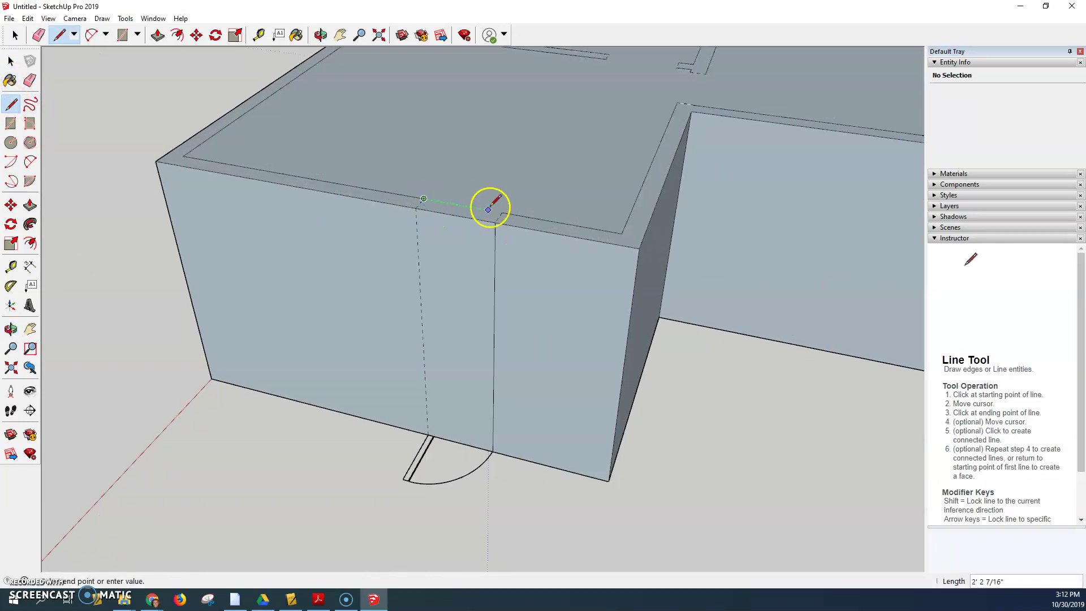
# Step: Delete the roof face covering the rooms
pyautogui.click(22, 80)
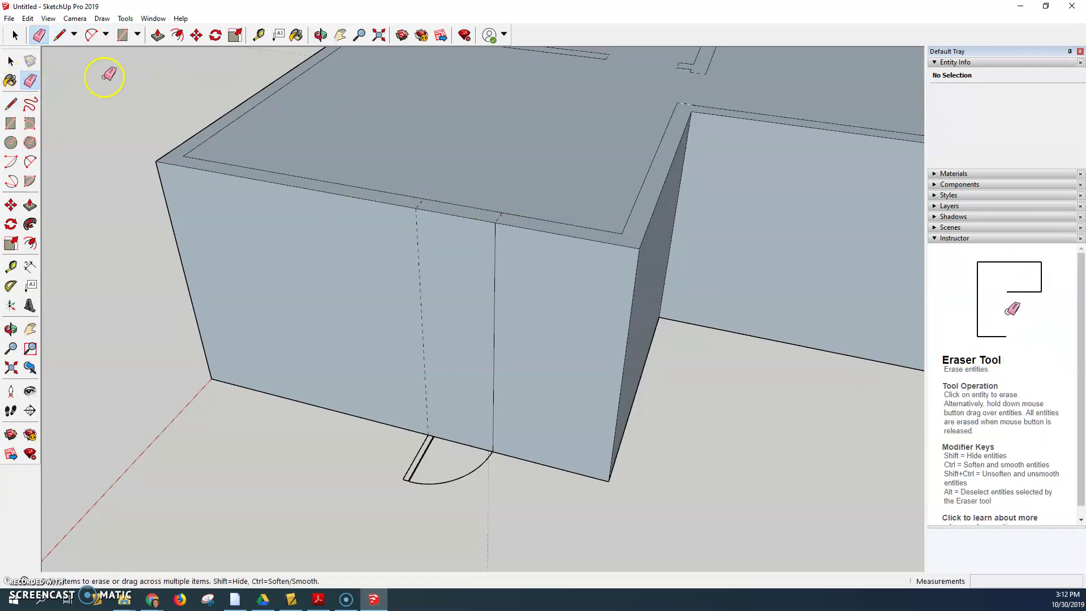
pyautogui.press('space')
pyautogui.click(320, 138)
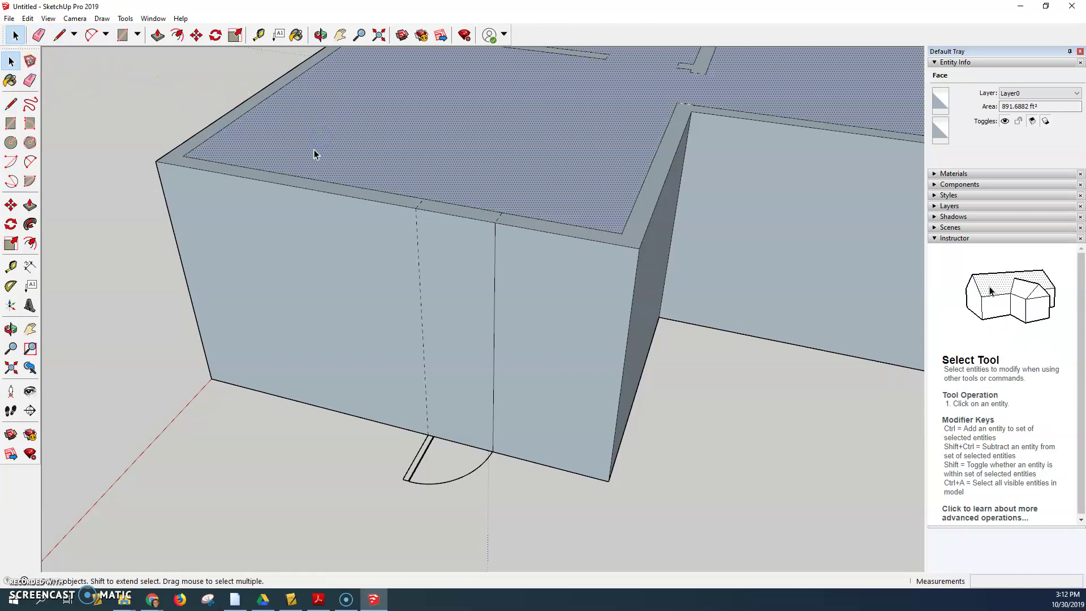
pyautogui.press('Delete')
# Step: Erase the dashed leftover edge across the closed doorway
pyautogui.moveTo(310, 168); pyautogui.dragTo(235, 215, button='middle')
pyautogui.scroll(-3, 229, 218)
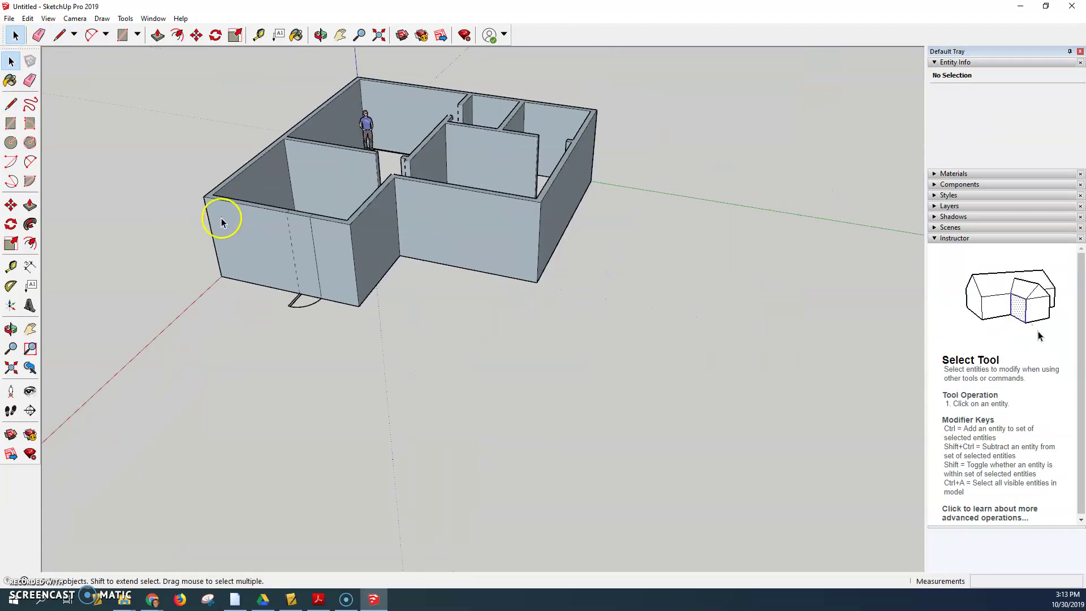
pyautogui.moveTo(238, 161); pyautogui.dragTo(310, 202, button='middle')
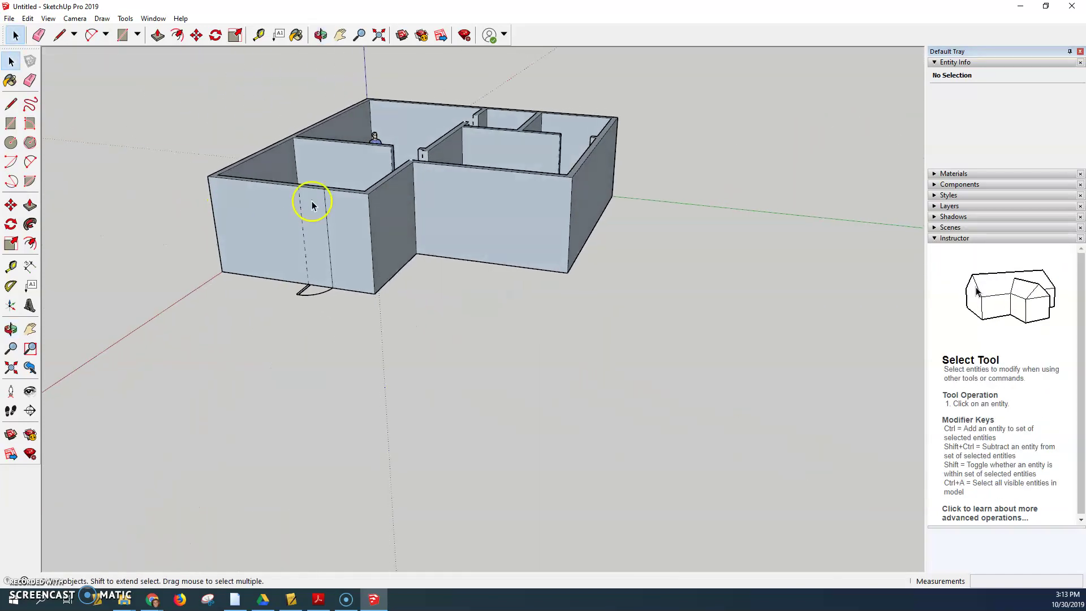
pyautogui.scroll(3, 311, 206)
pyautogui.click(292, 218)
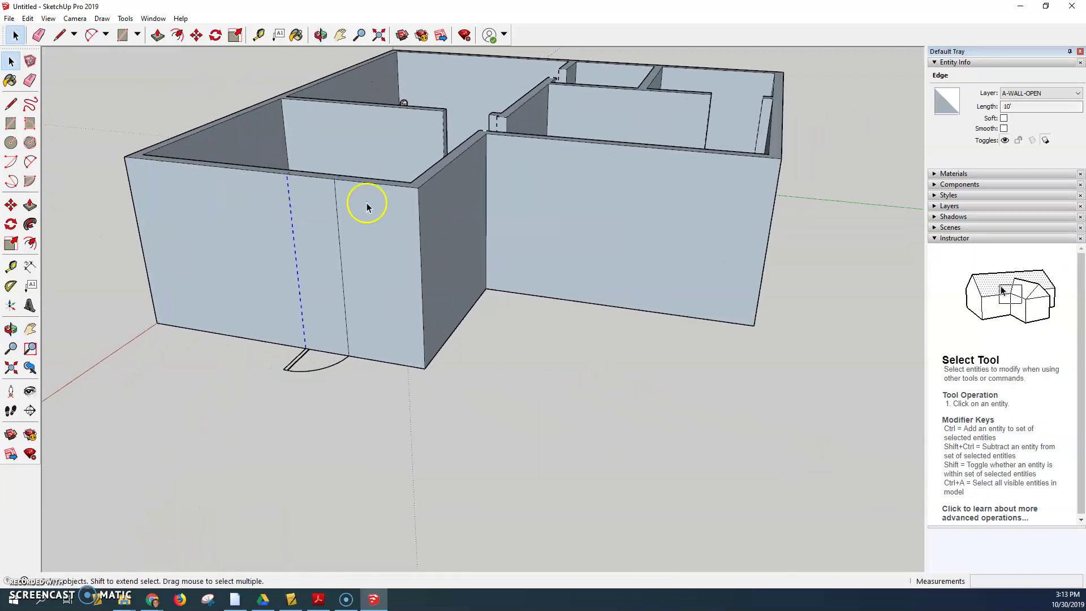
pyautogui.press('Escape')
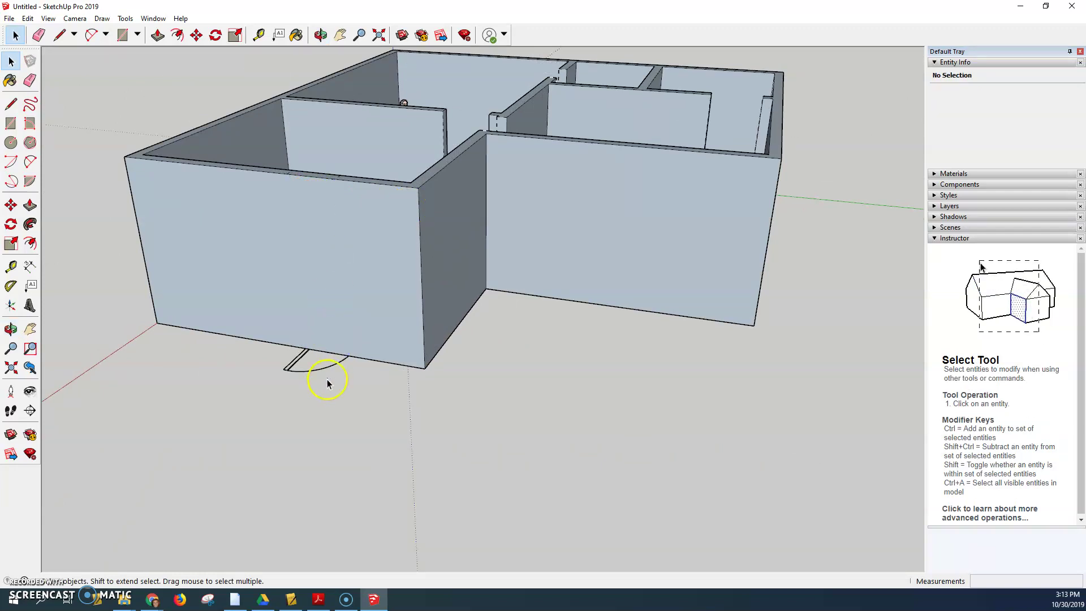
# Step: Select the door swing arc on the floor, then view the walled rooms from above
pyautogui.moveTo(327, 383); pyautogui.dragTo(261, 374)
pyautogui.moveTo(365, 373); pyautogui.dragTo(249, 235, button='middle')
pyautogui.scroll(-3, 247, 234)
pyautogui.moveTo(306, 255); pyautogui.dragTo(84, 371, button='middle')
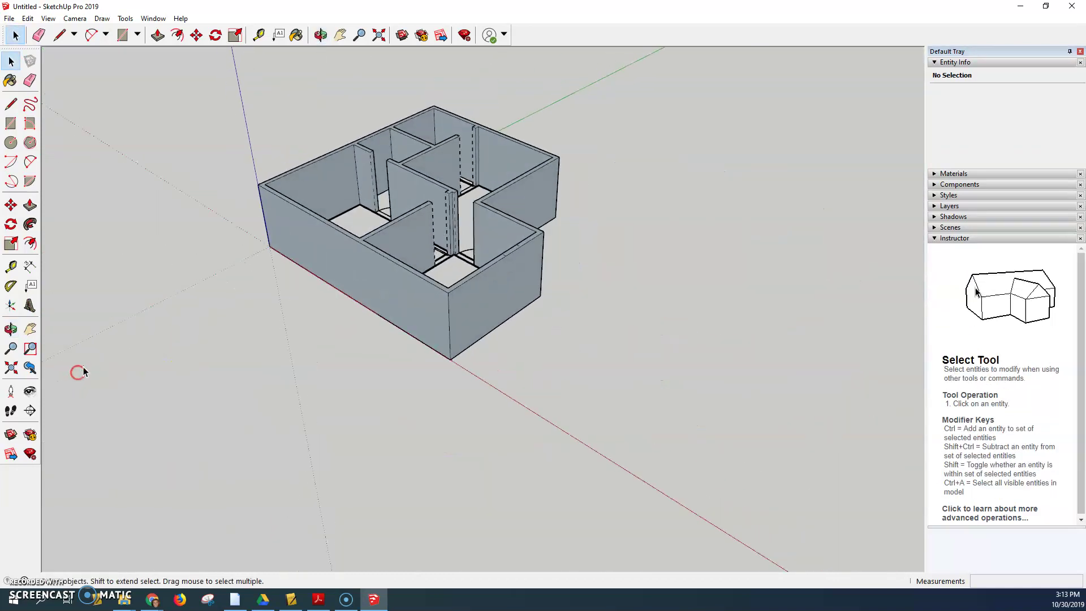